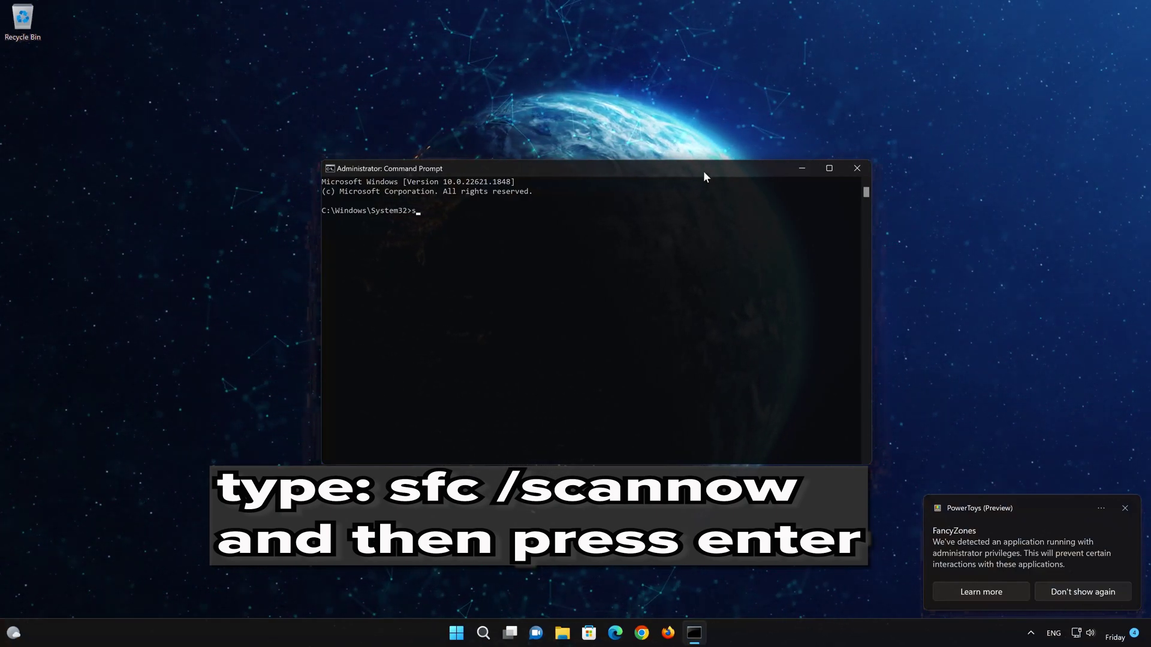
Run a system file check with sfc /scannow in the administrator Command Prompt, and exit the prompt once the scan completes.
text(sfc /)
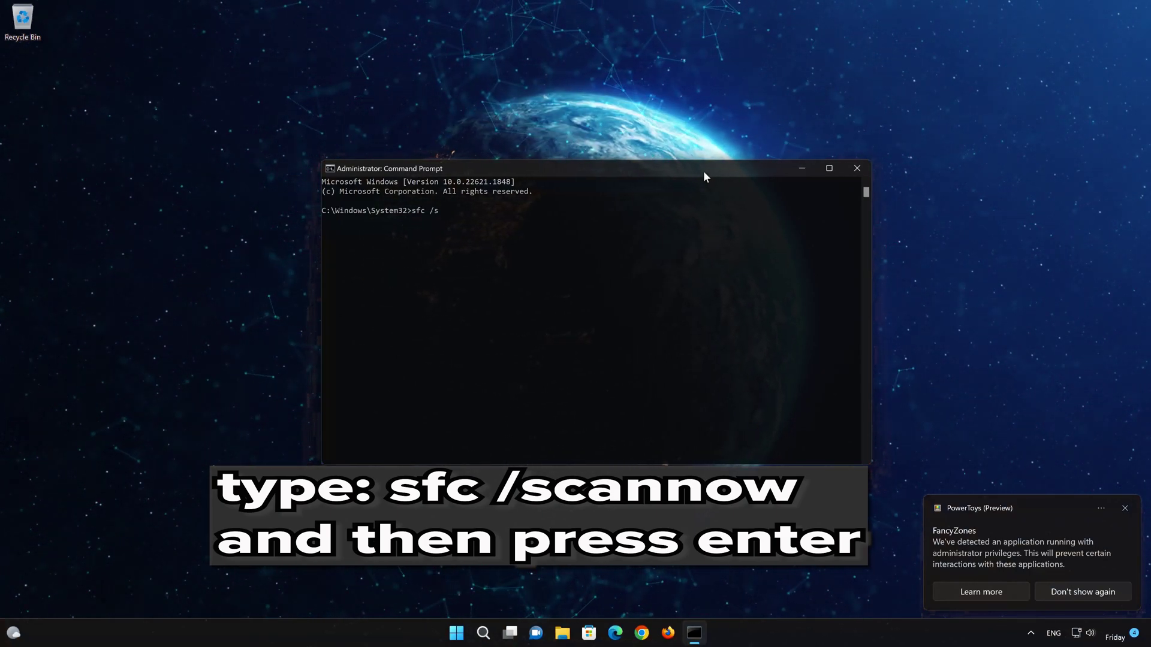
text(scannow)
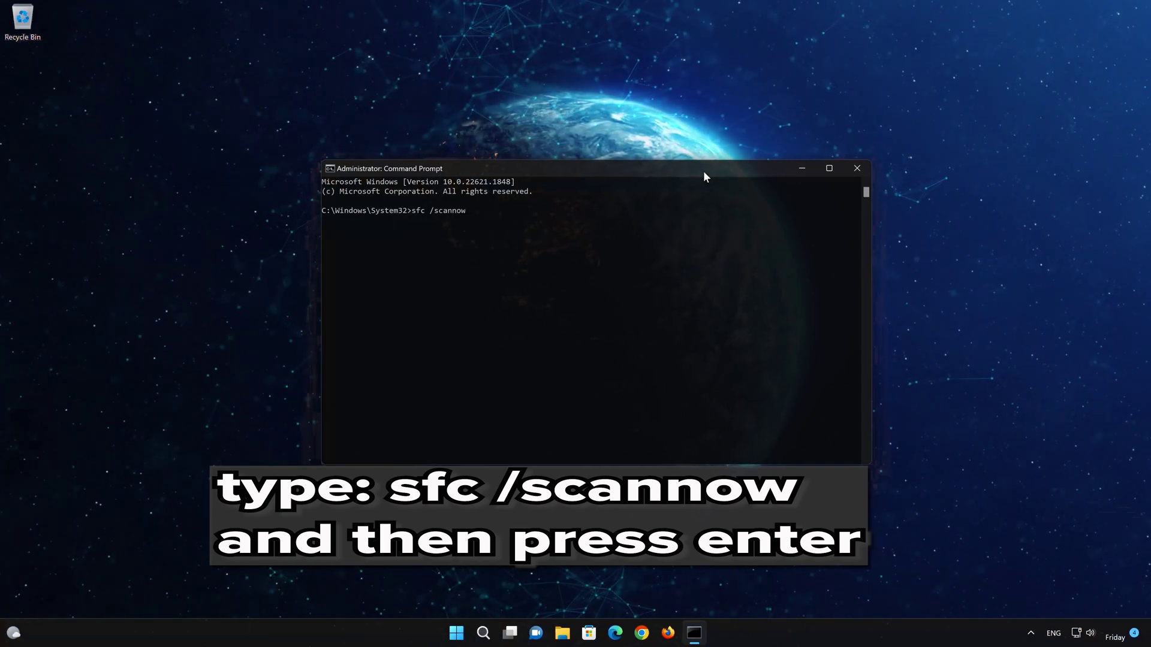
key(Return)
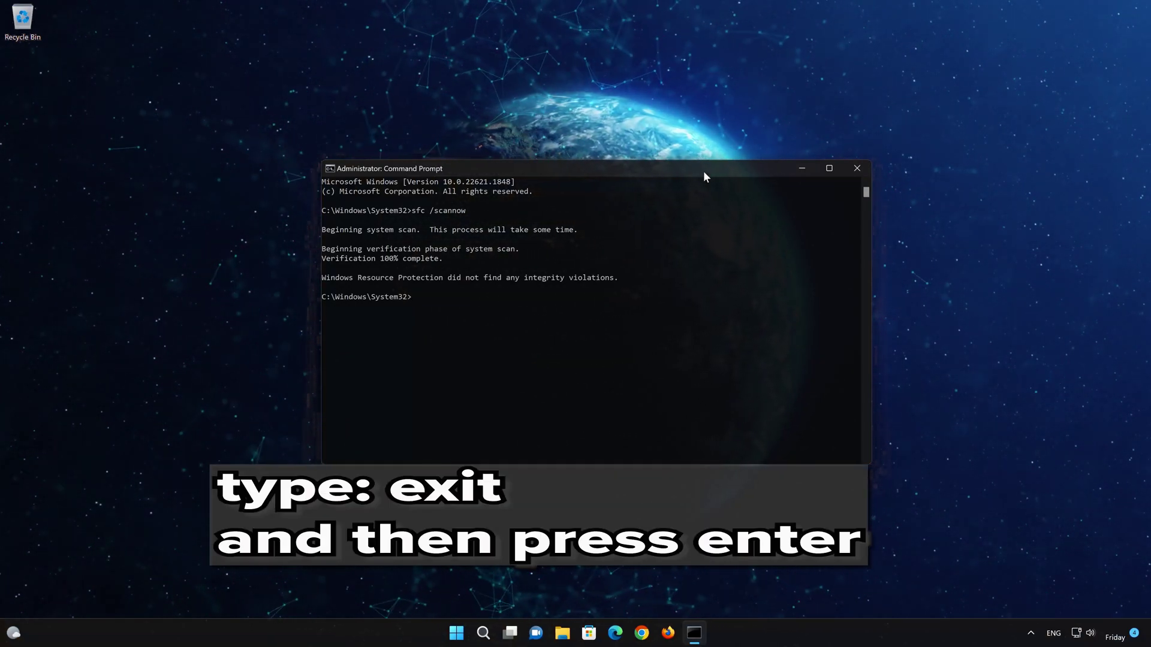
text(exit)
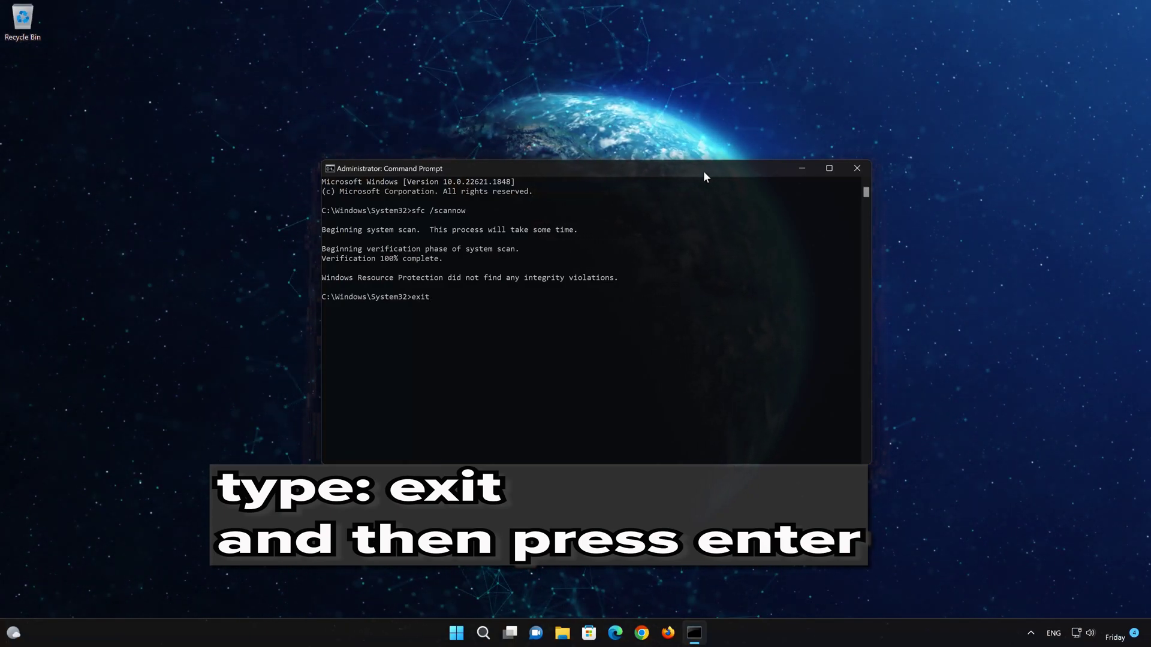
key(Return)
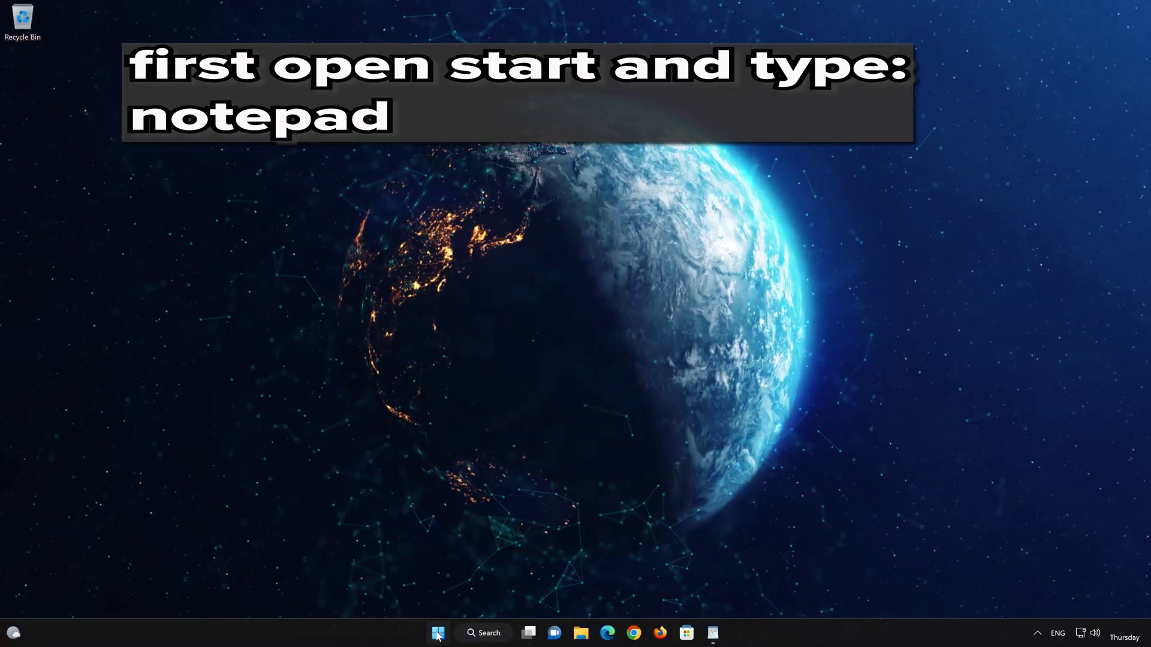
Search the Start menu for notepad and open the Notepad app.
click(437, 634)
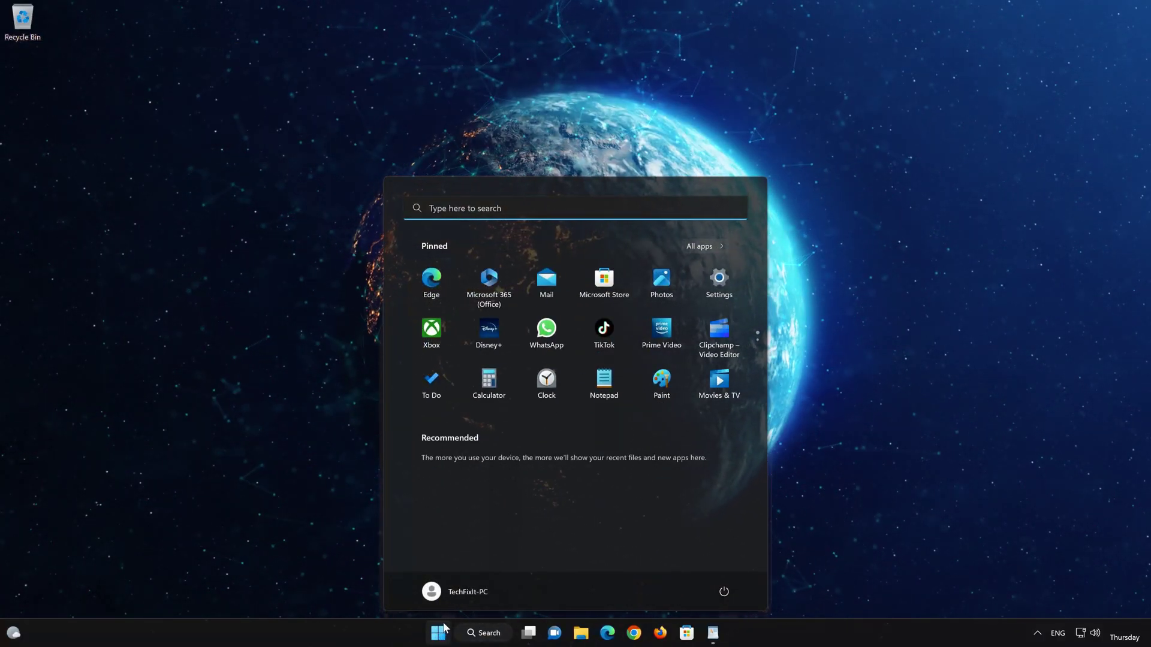
text(notepad)
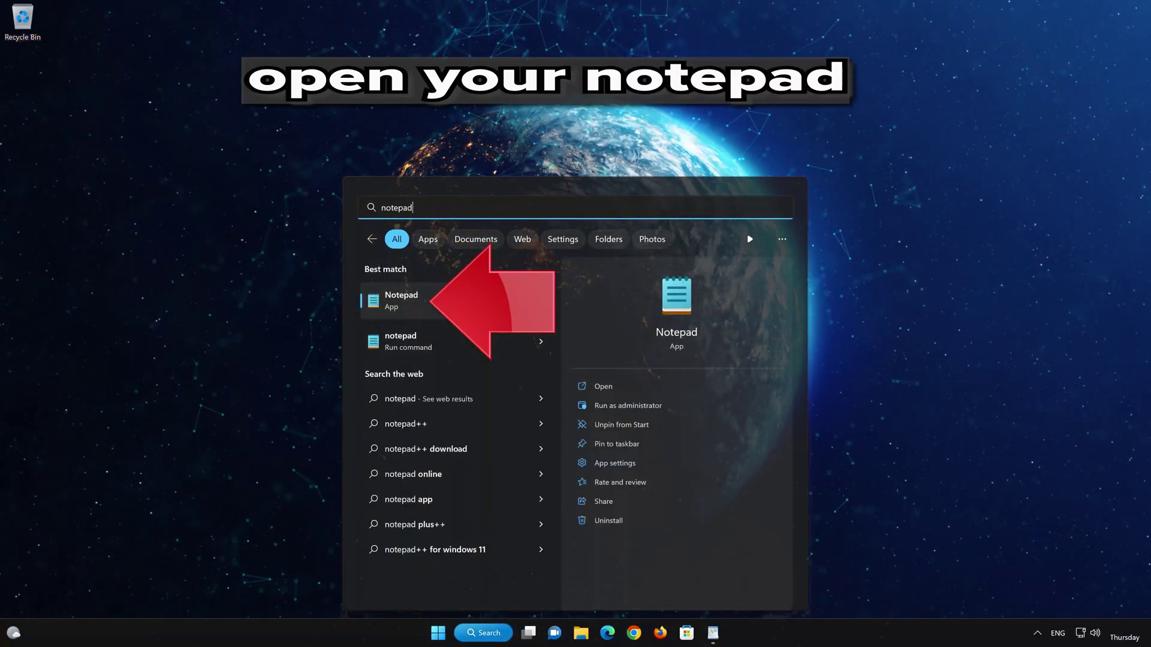
click(456, 295)
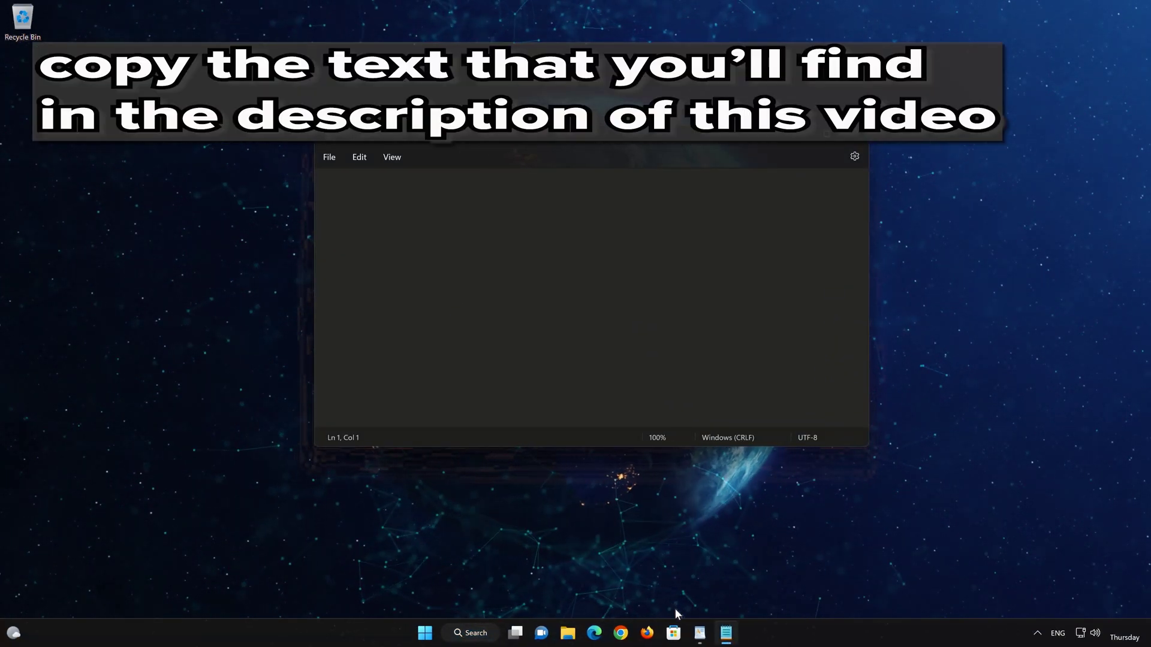
Copy the entire list of service-reset commands from the open WordPad document and paste it into the empty Notepad document.
click(699, 633)
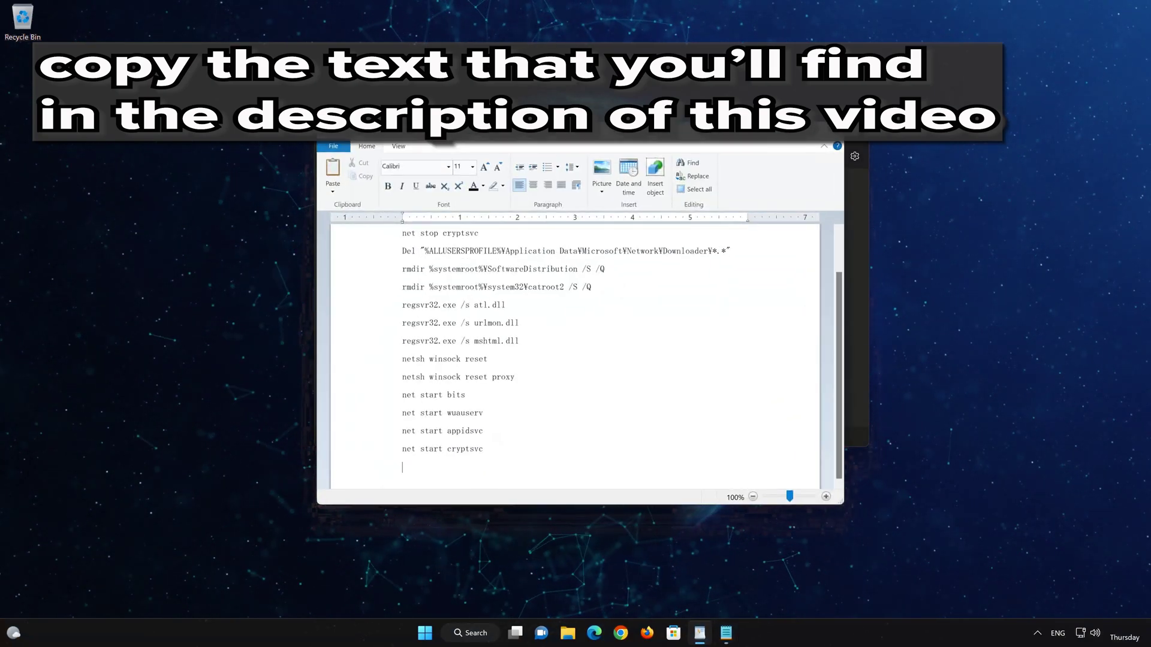
key(ctrl+a)
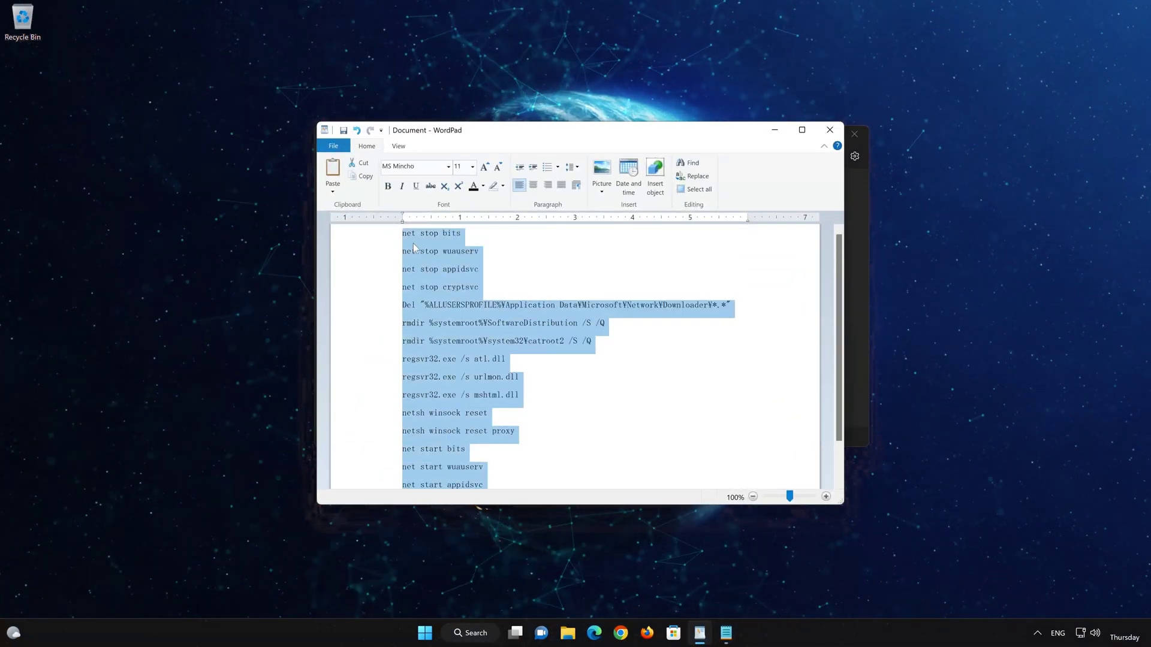
right_click(413, 247)
click(438, 264)
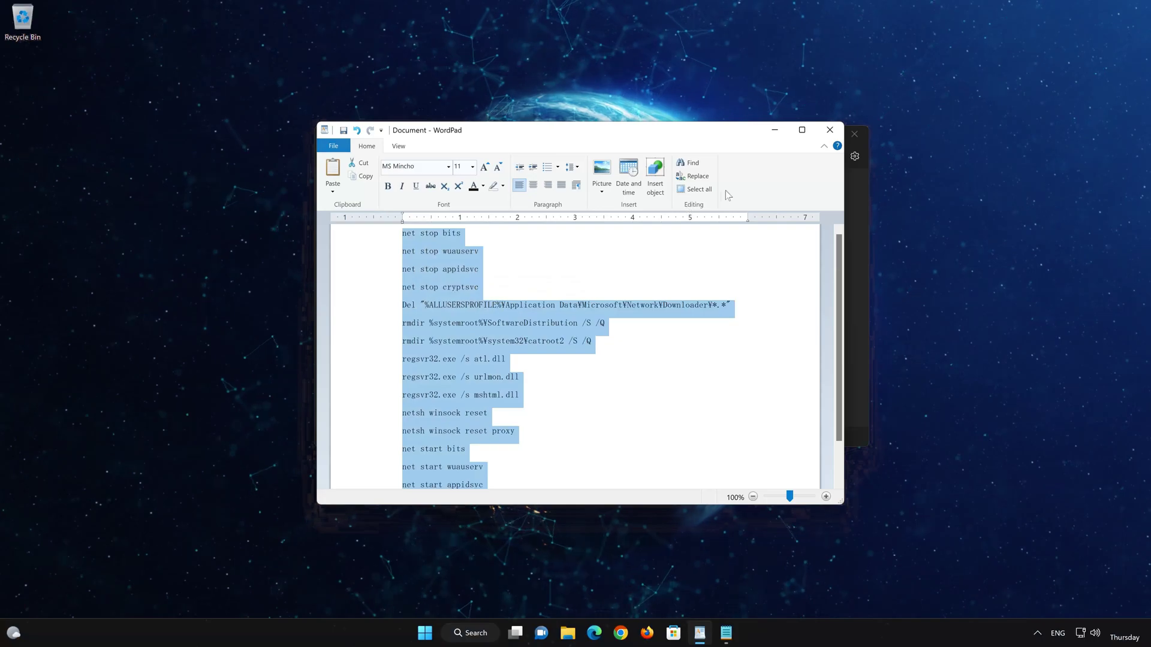
click(779, 133)
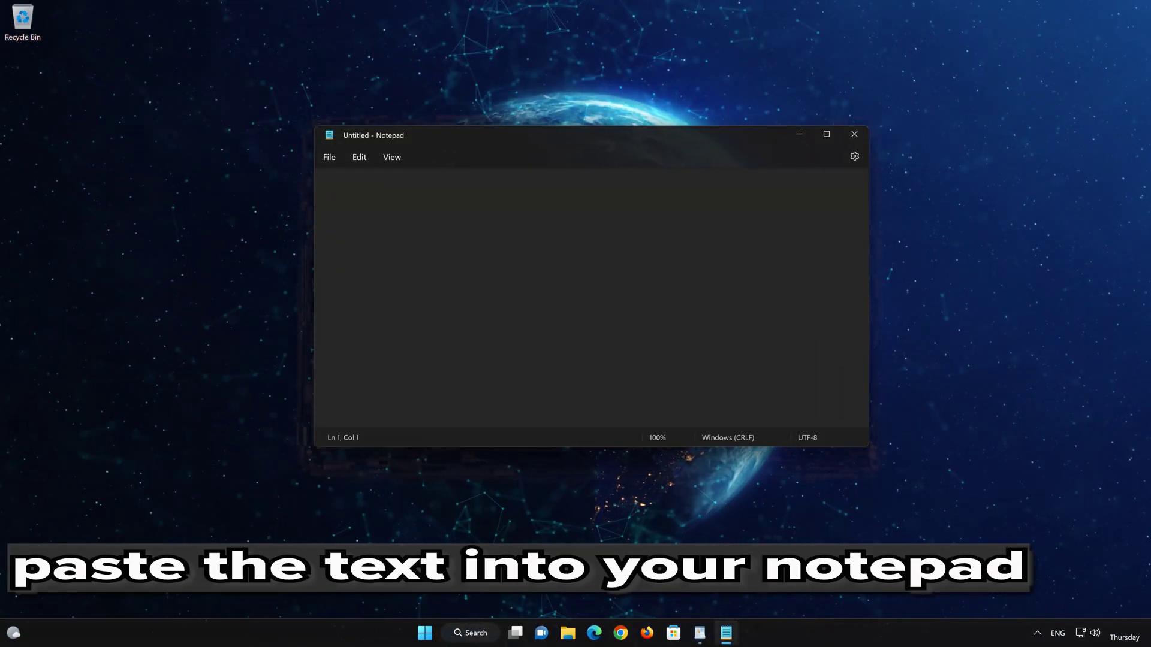
right_click(366, 203)
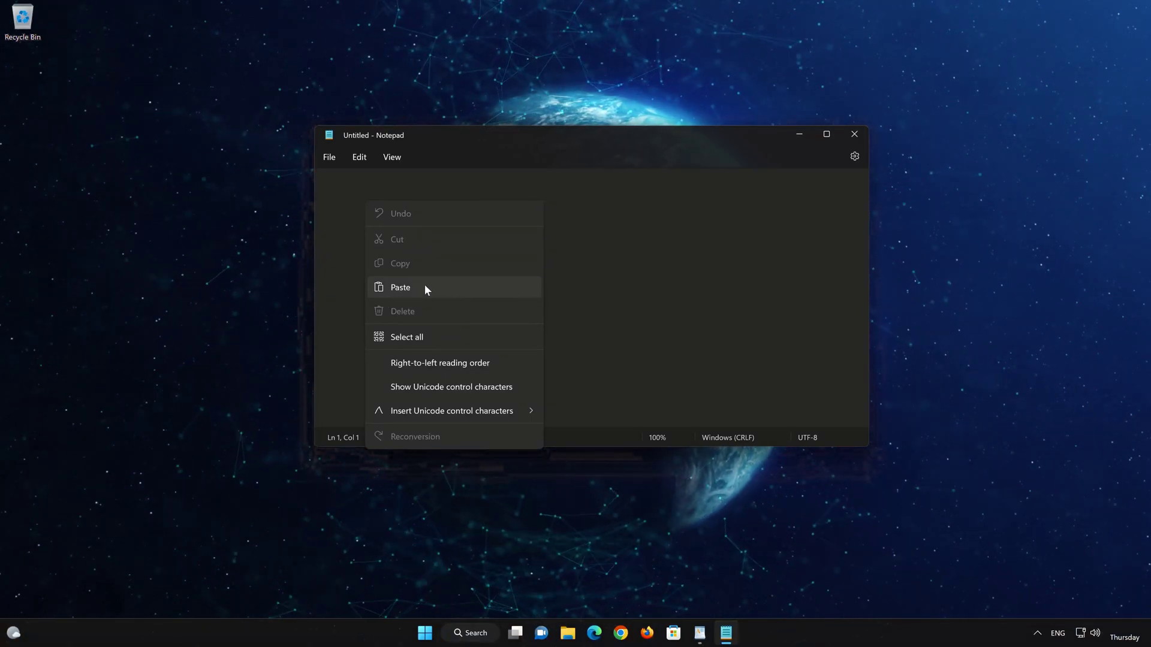
click(401, 287)
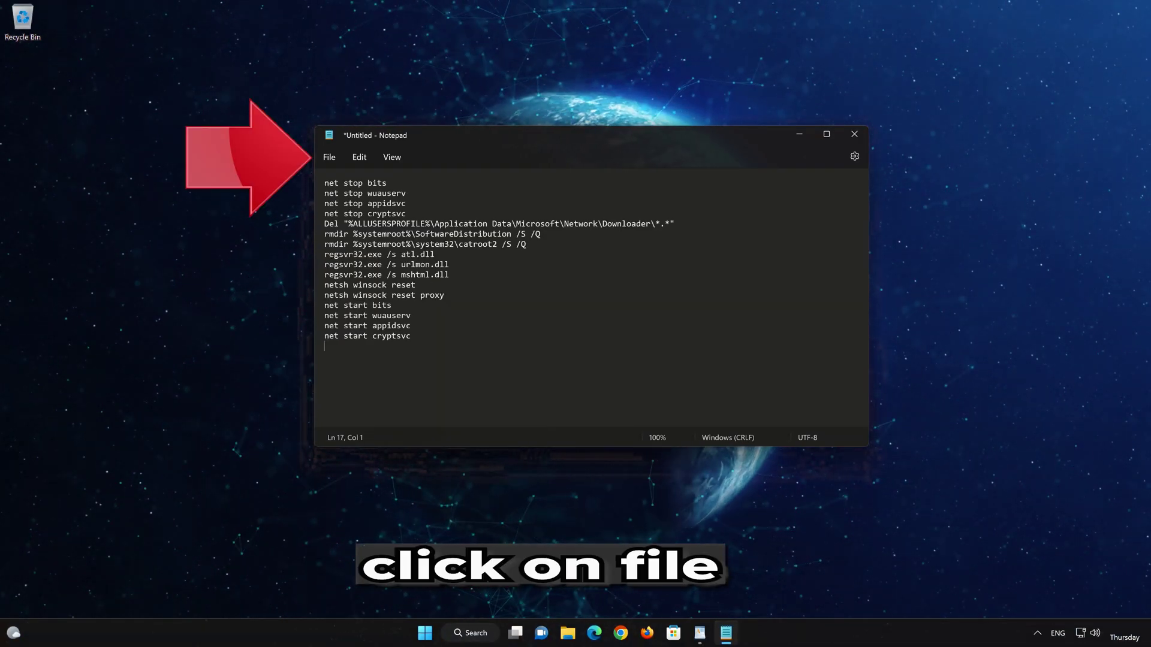
Save the pasted commands to the Desktop as FIX.BAT with the All files type, and close Notepad.
click(330, 158)
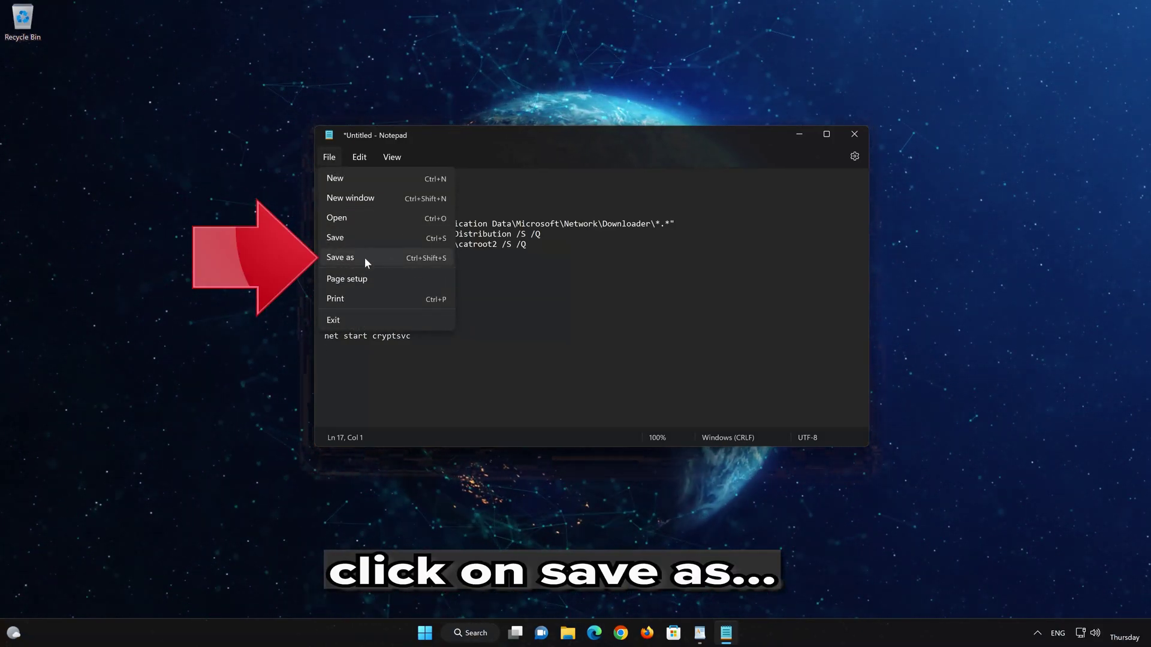
click(374, 258)
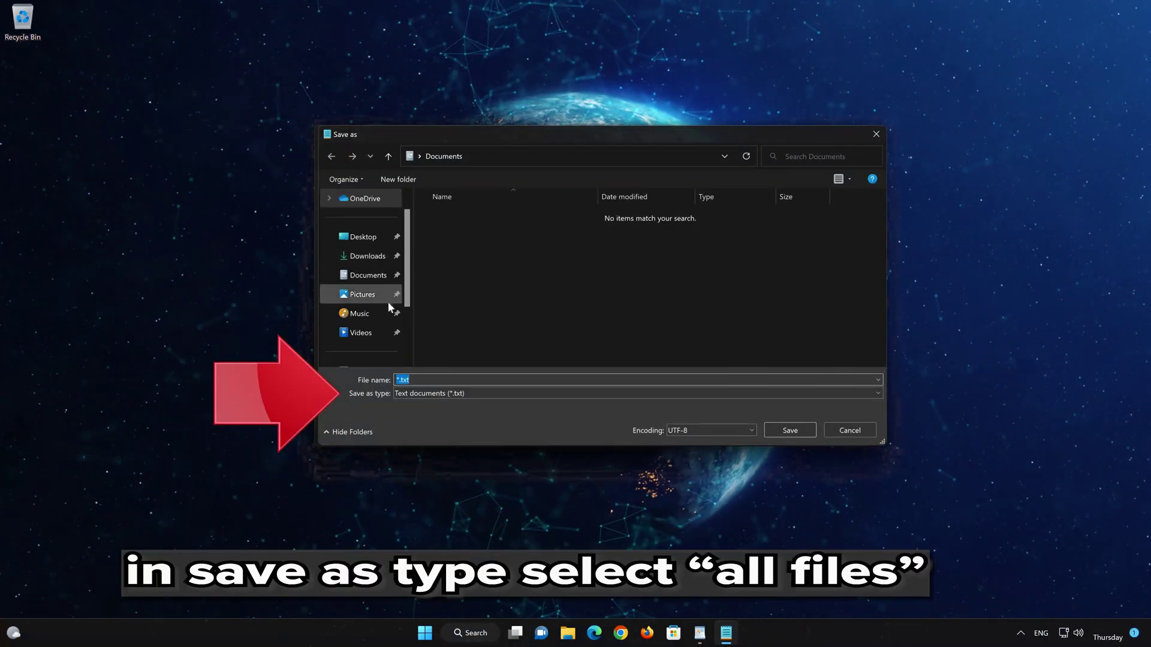
click(417, 394)
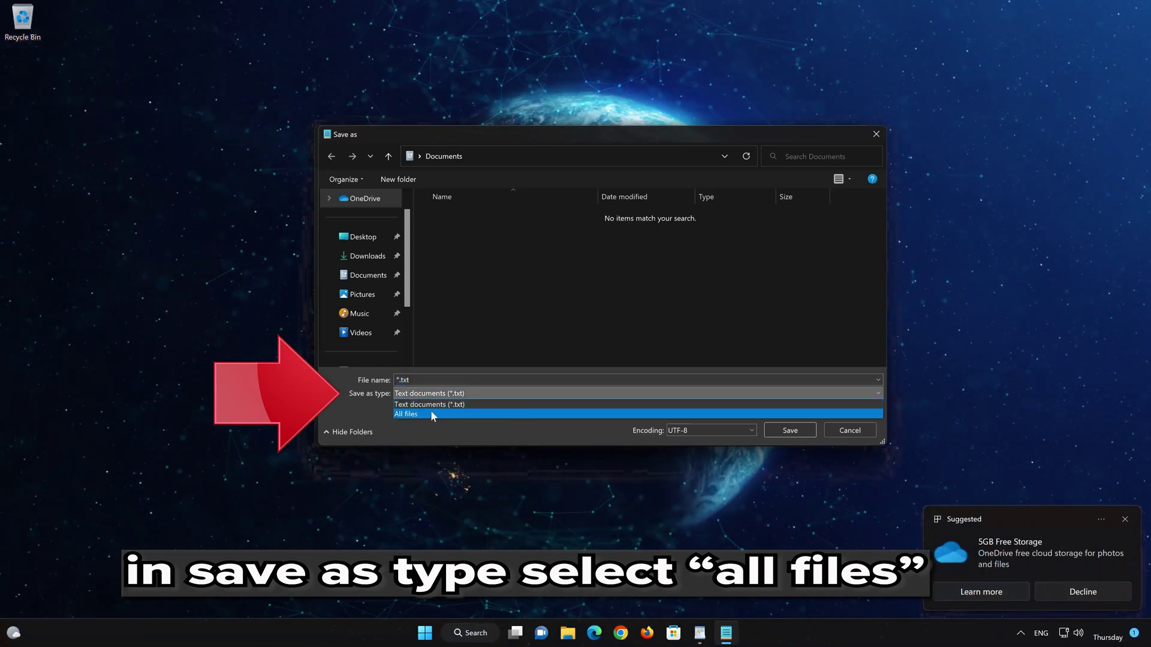
click(434, 413)
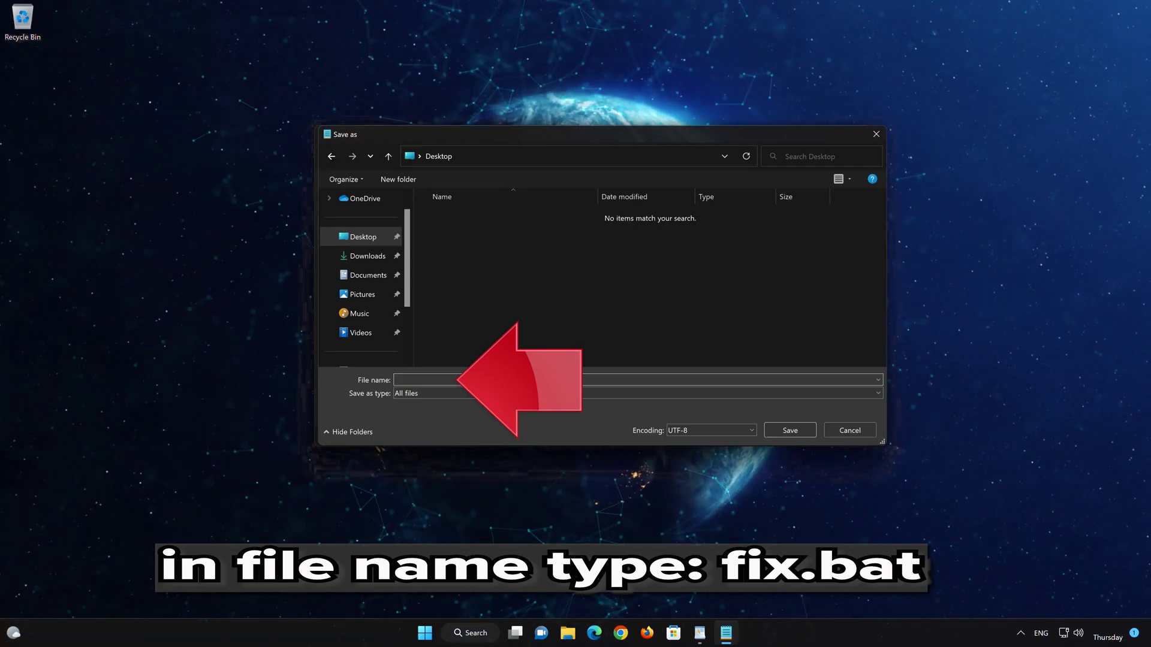
text(FIX)
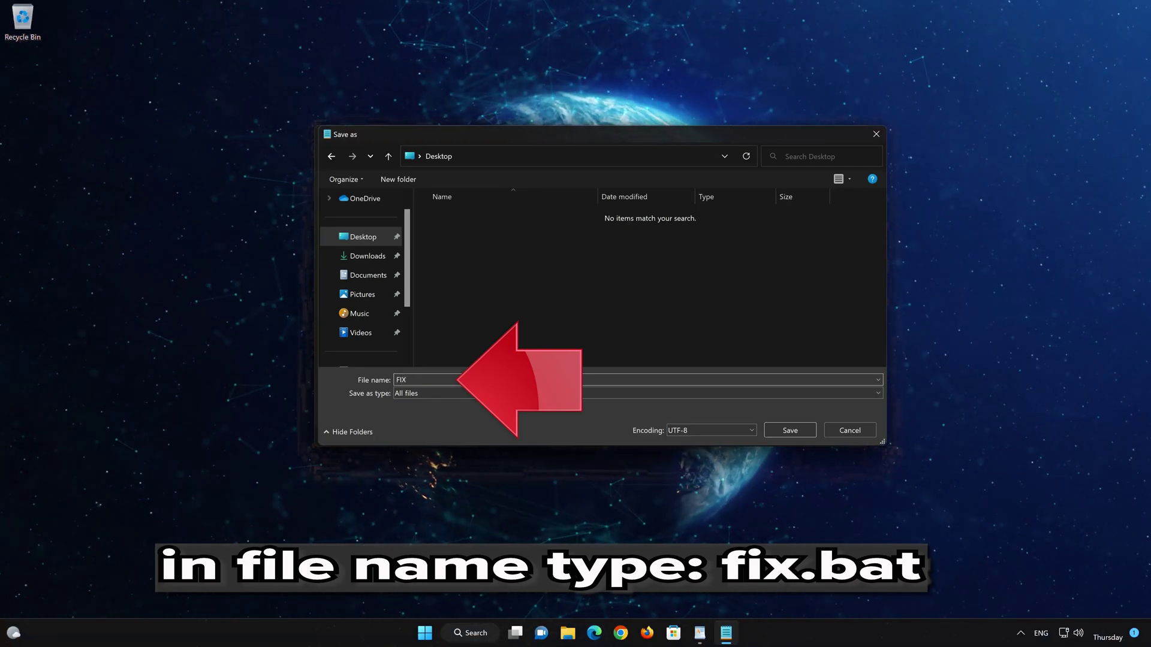
text(BAT)
key(Left)
key(Left)
key(Left)
text(.)
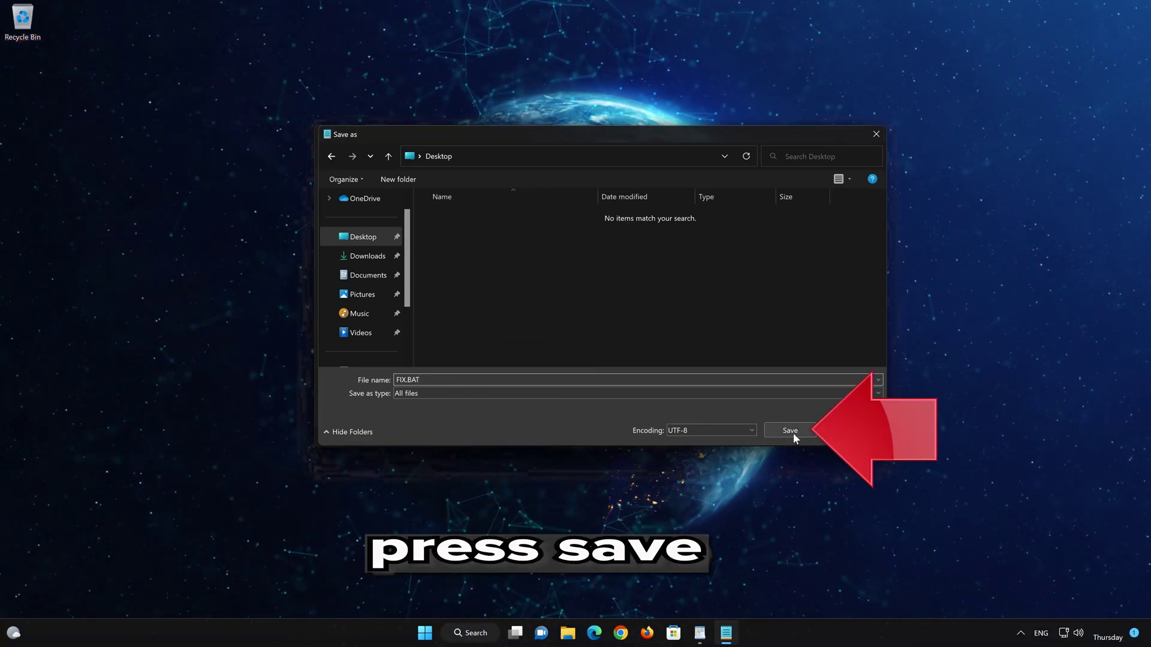
click(793, 432)
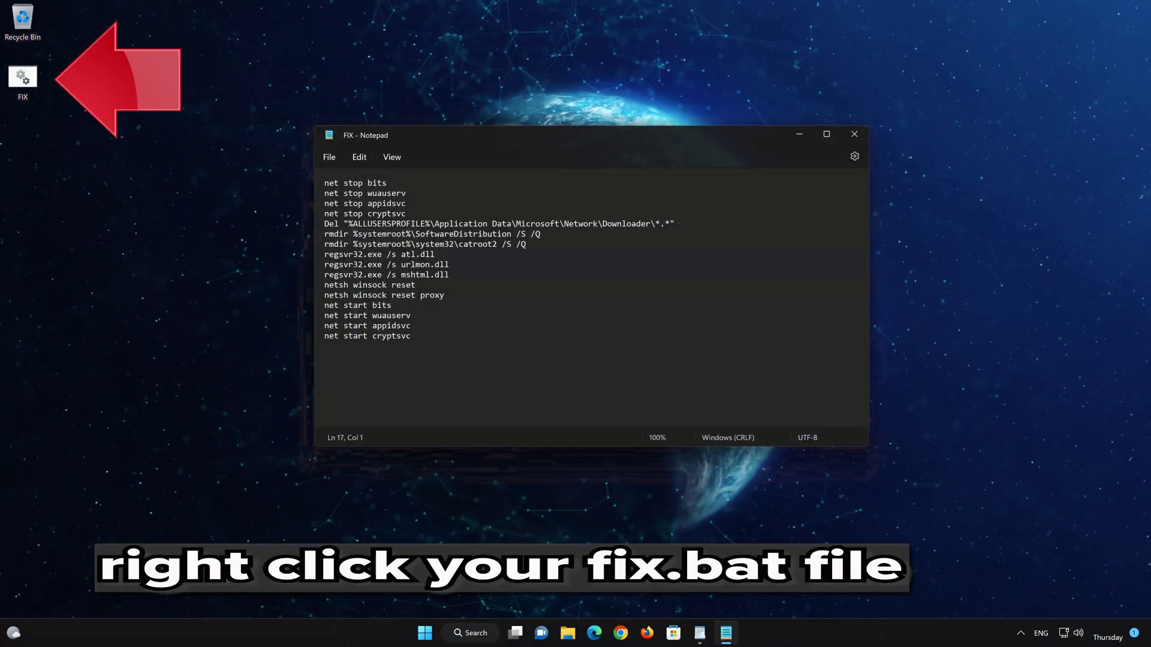
click(850, 136)
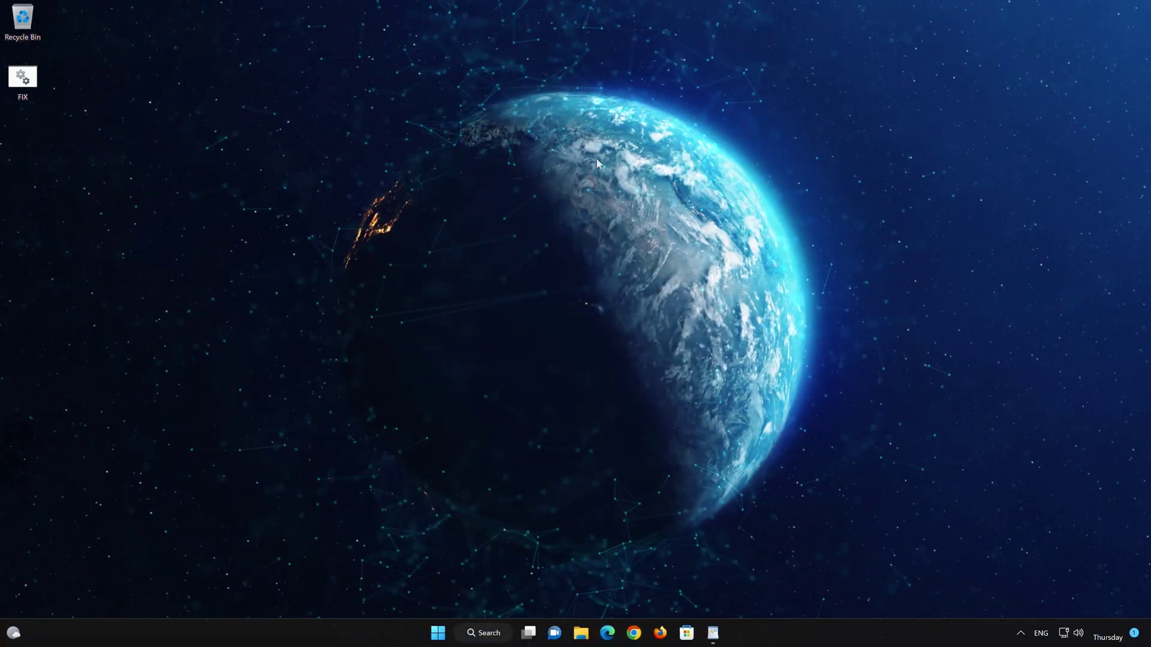
Run the FIX batch file on the desktop as administrator, allow the changes, and answer Y to deleting the Downloader files.
right_click(24, 86)
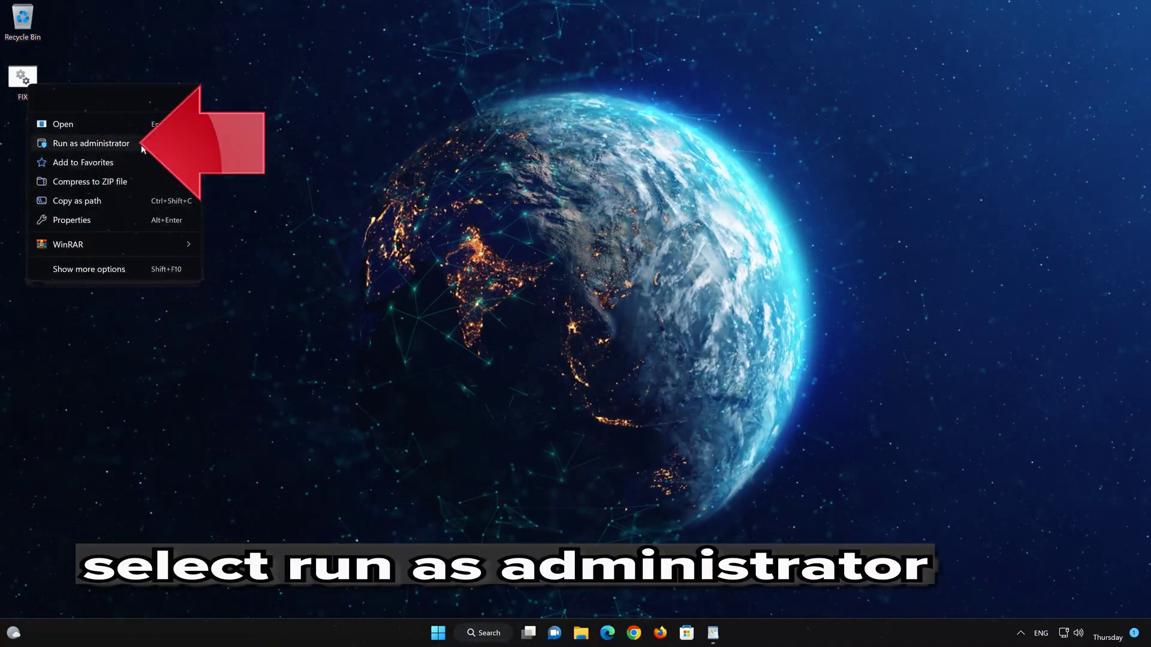
click(132, 143)
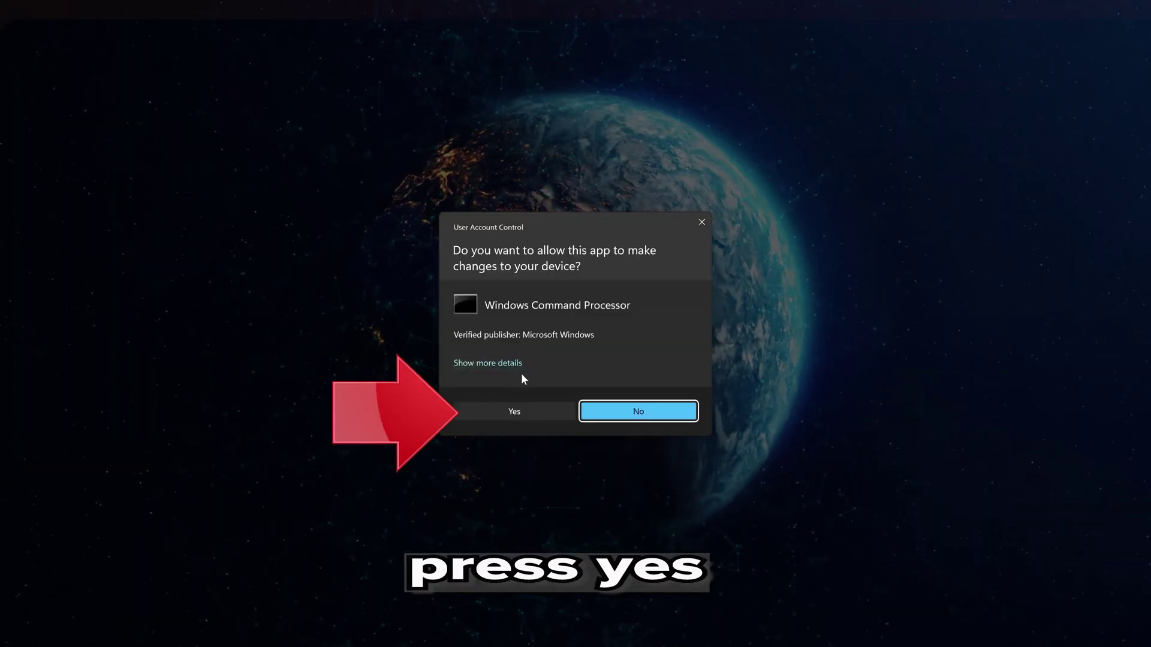
click(519, 414)
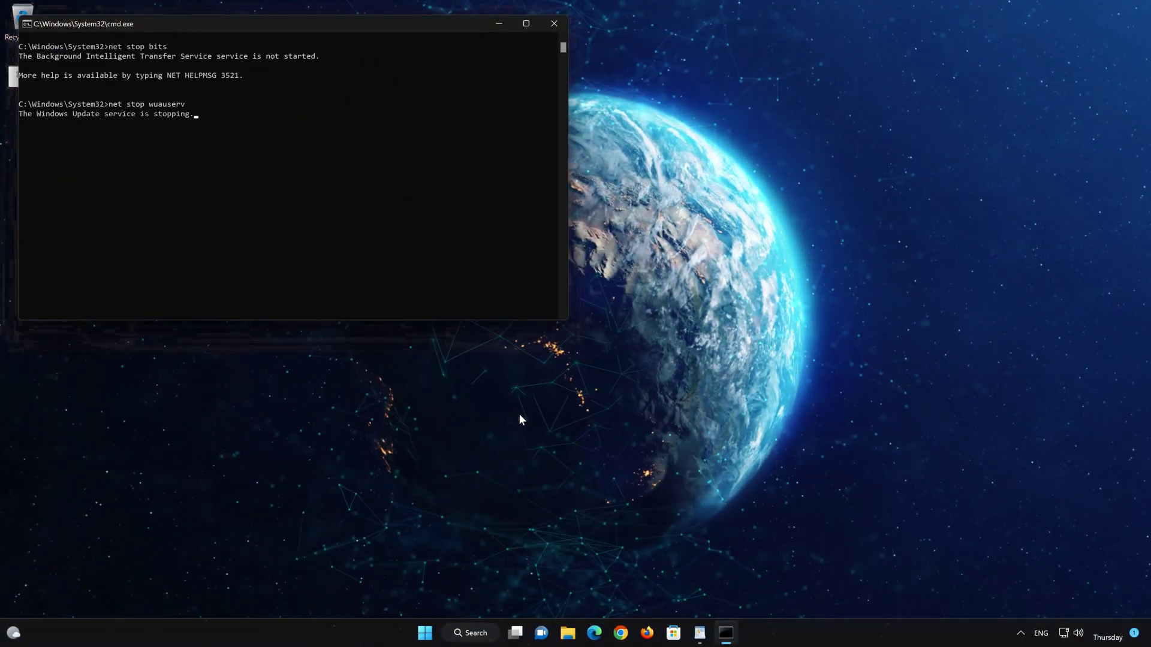
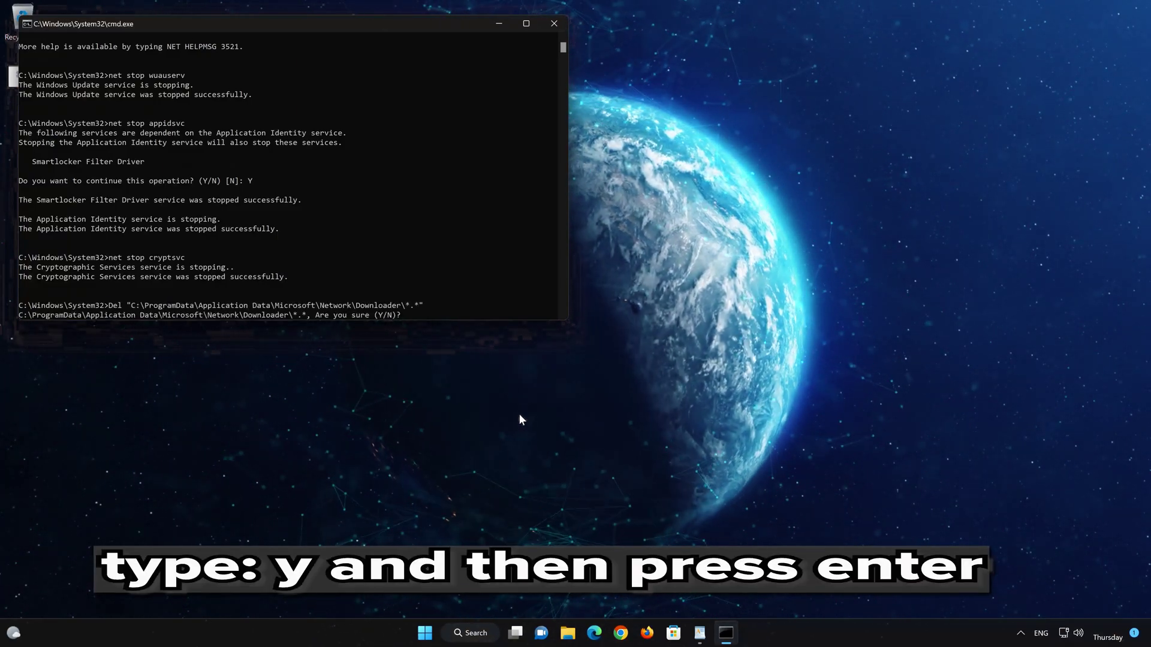
text(Y)
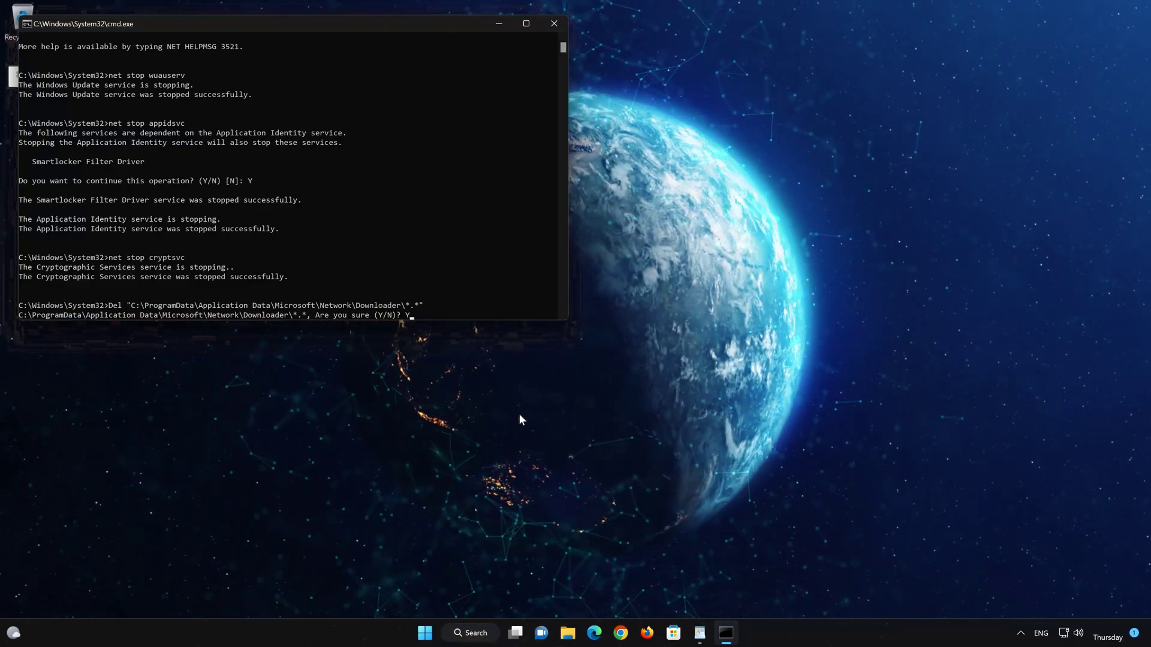
key(Return)
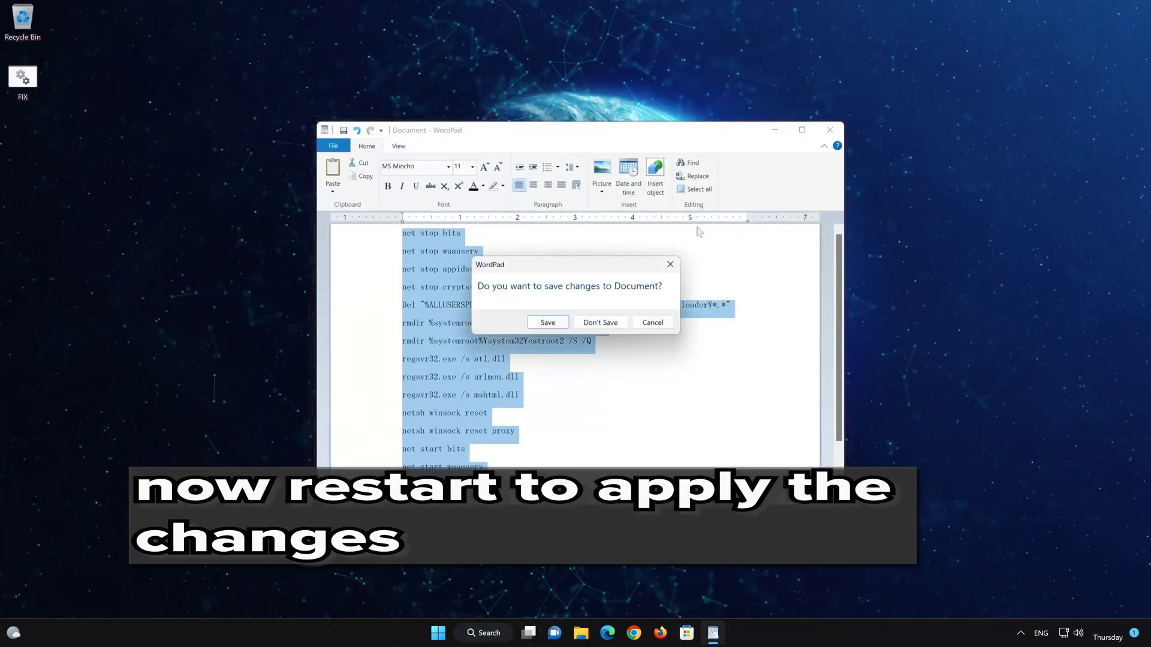
Close the WordPad document without saving it and restart the computer.
click(599, 321)
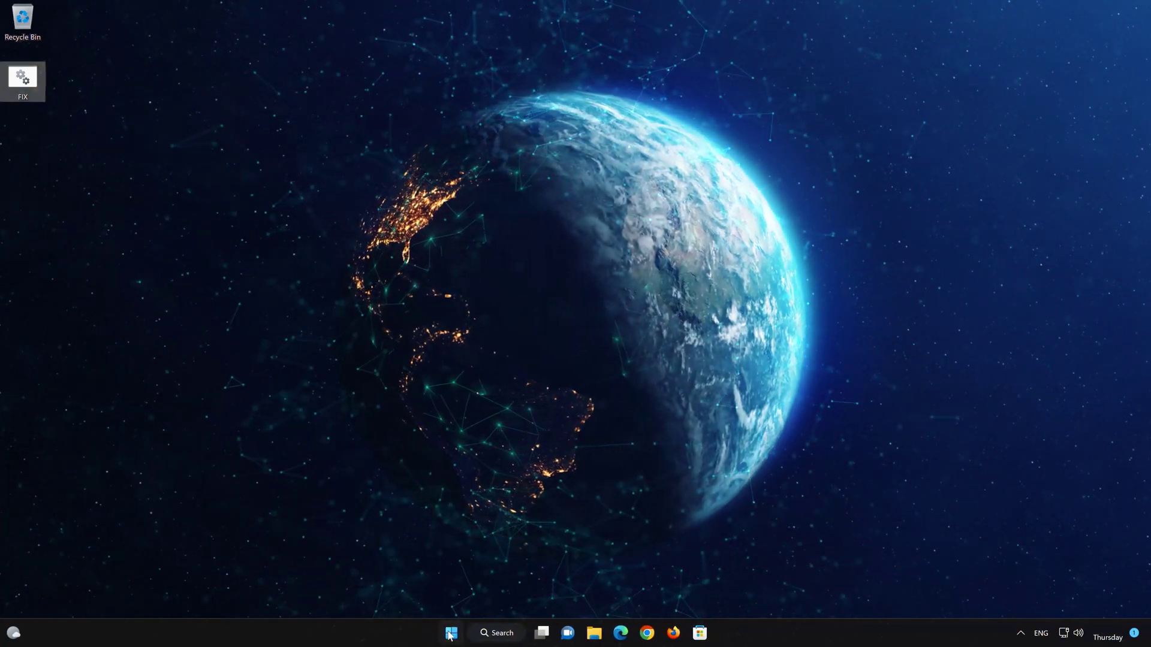
click(450, 634)
click(723, 592)
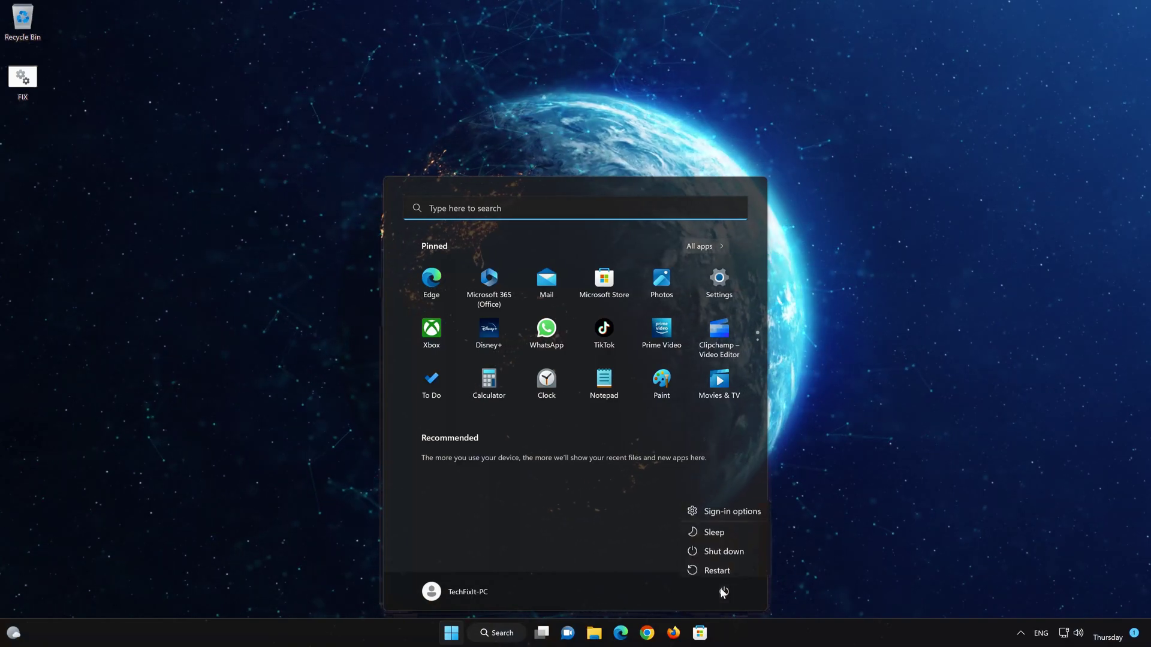
click(726, 568)
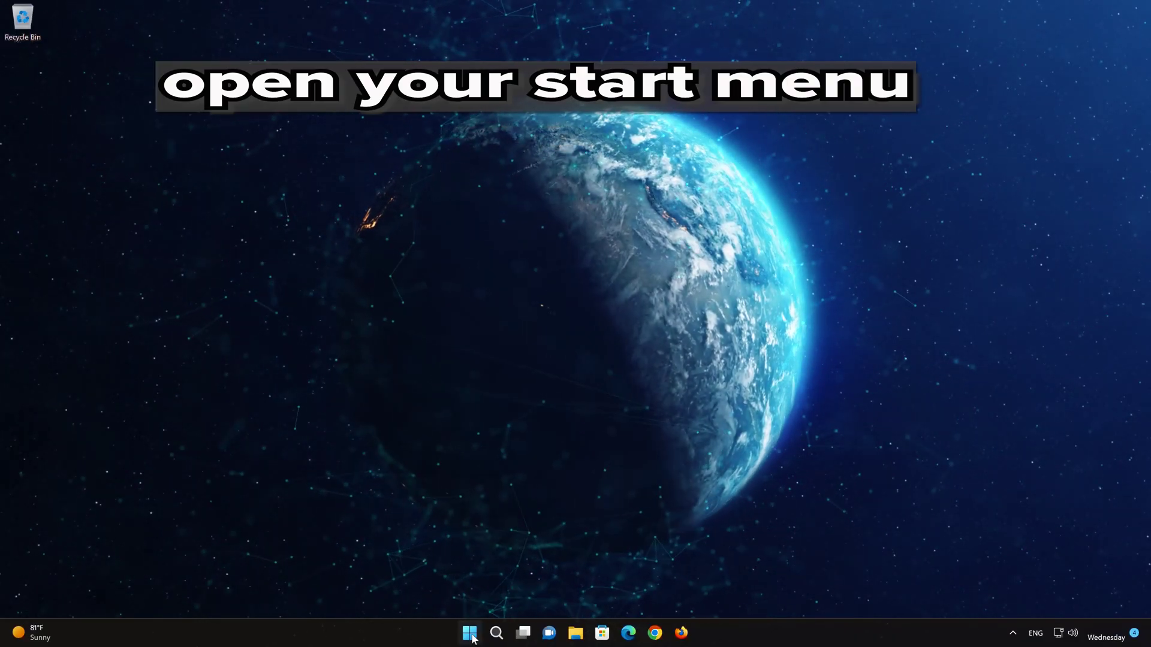
Run the Windows Update troubleshooter from the other troubleshooters in the System Troubleshoot settings.
click(471, 636)
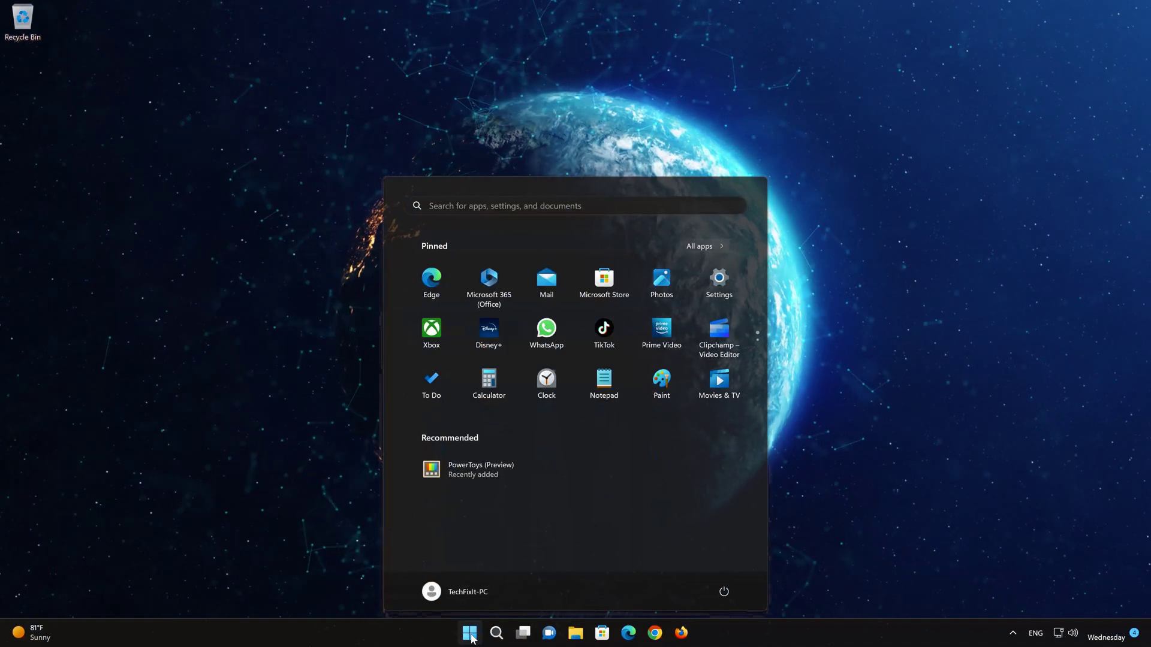
click(731, 293)
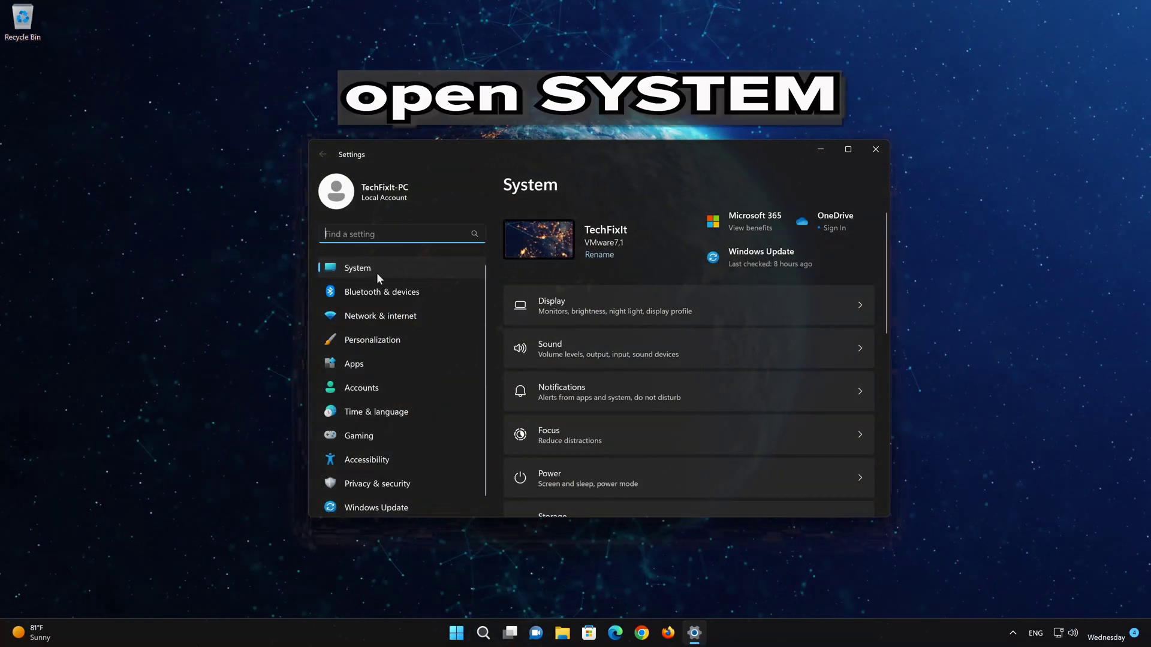
click(421, 267)
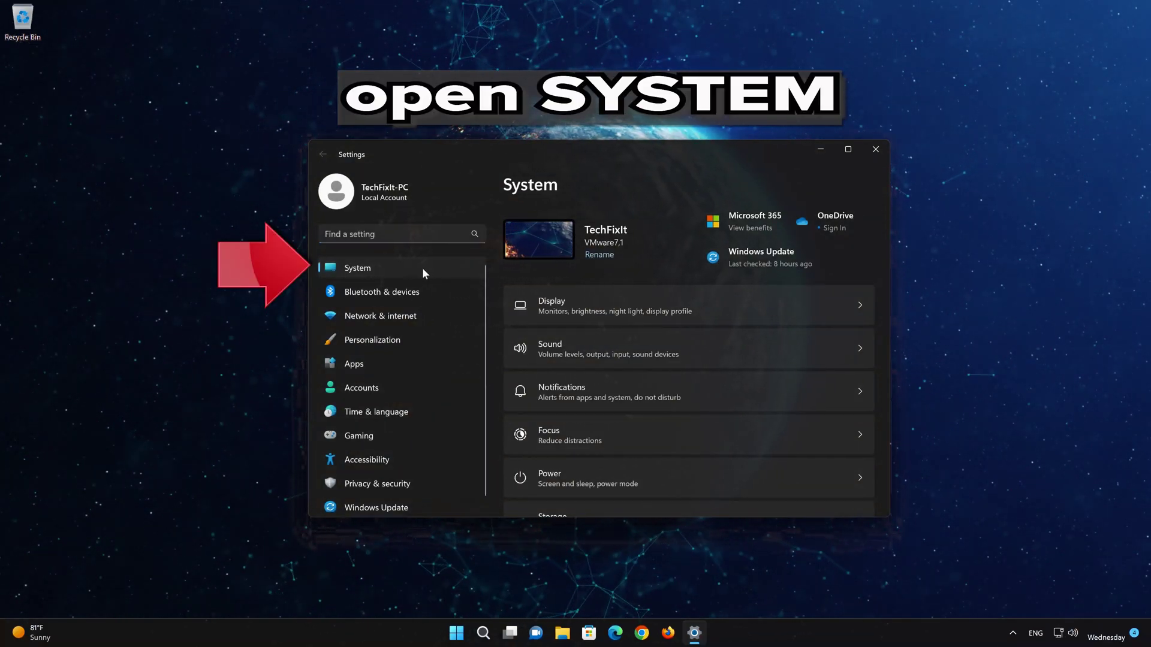
scroll(633, 341, down, 5)
scroll(632, 342, down, 2)
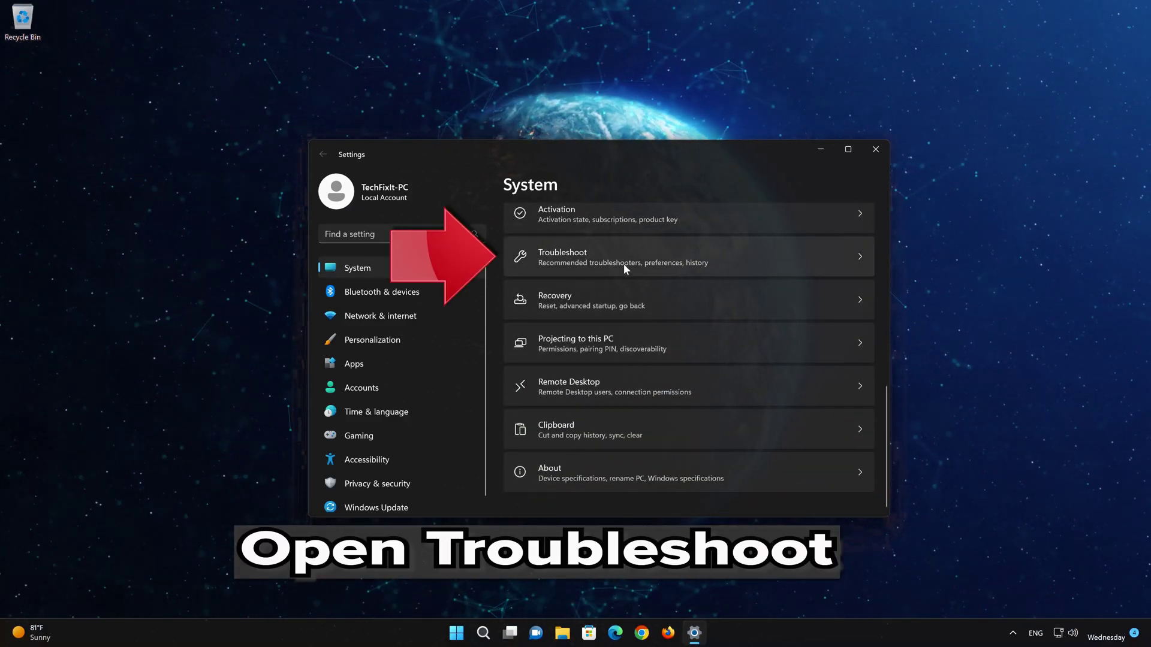
click(657, 256)
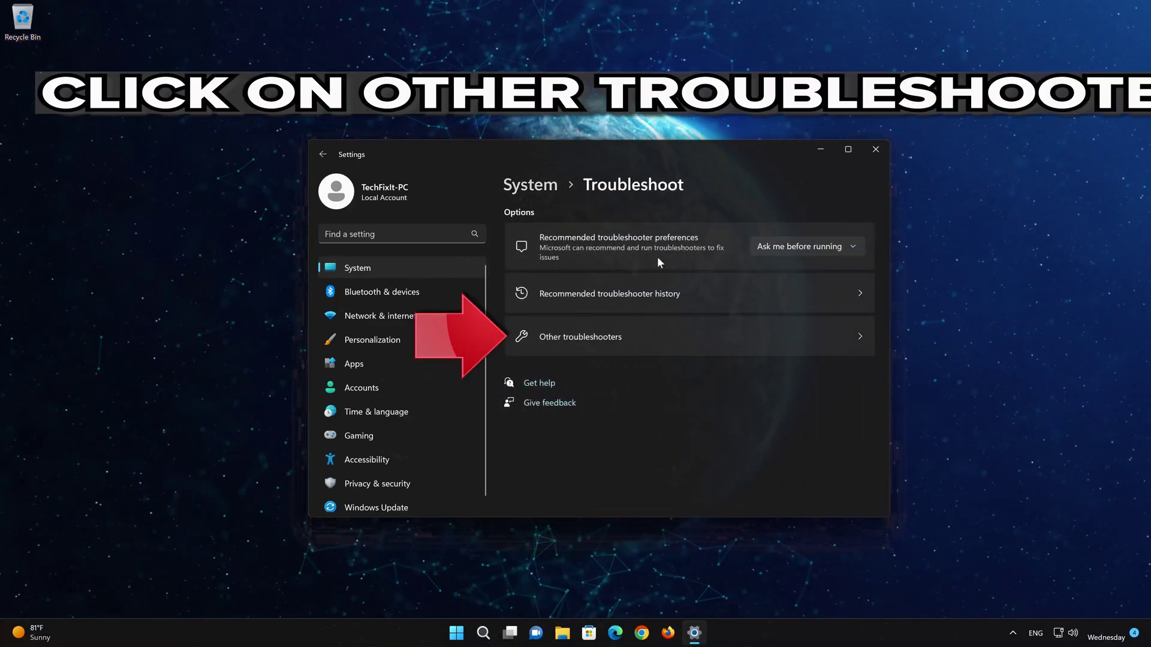
click(617, 340)
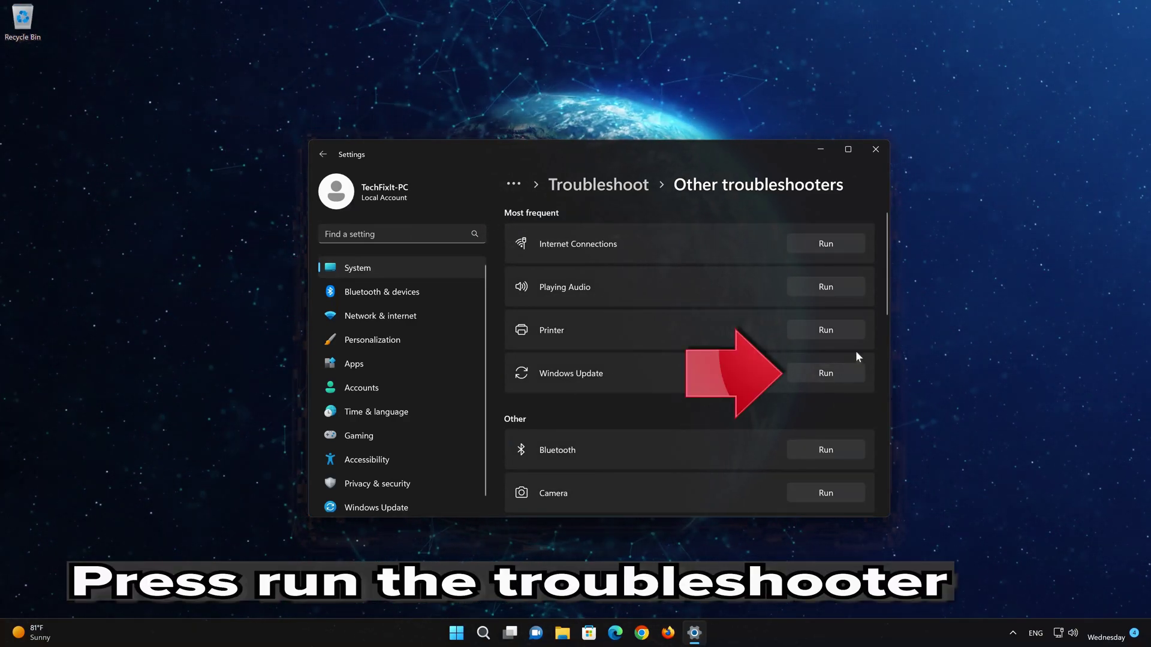
click(829, 373)
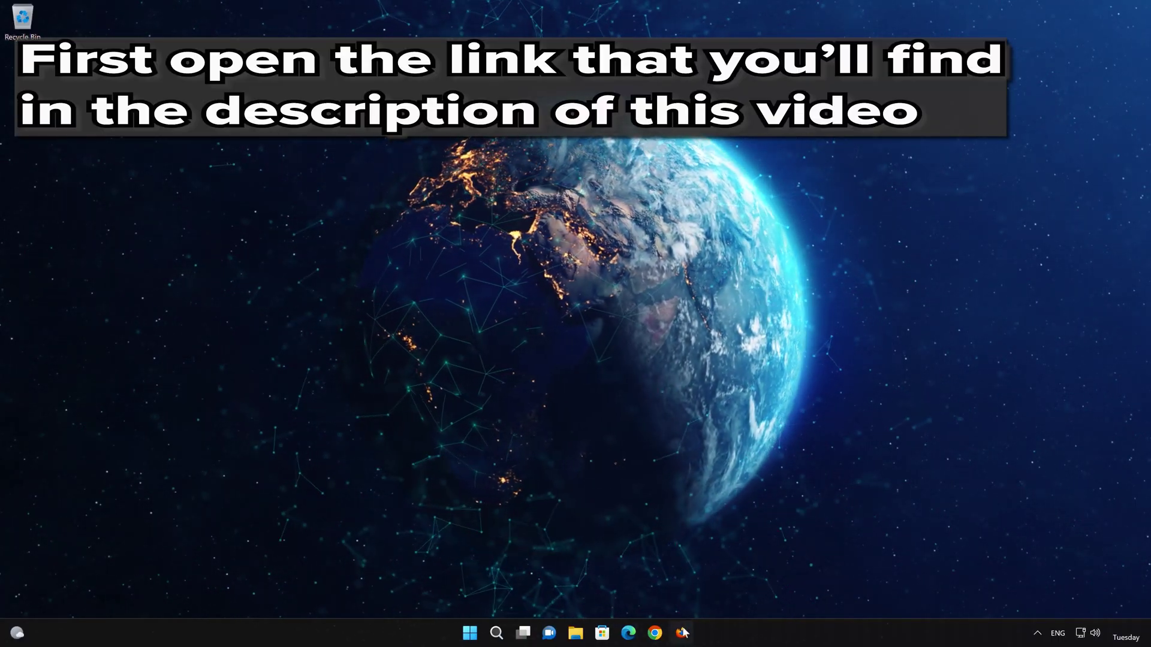
Switch to Firefox, load the copied Microsoft Download Windows 11 address, download the Installation Media creation tool, and close the browser.
click(682, 632)
right_click(536, 153)
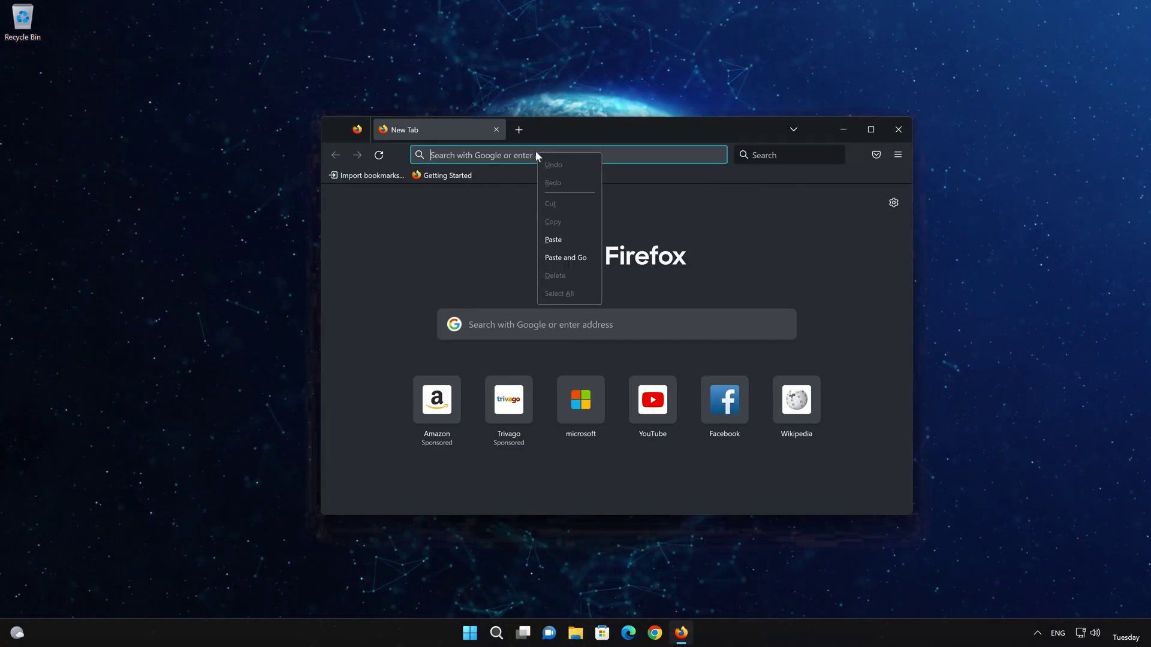
click(566, 257)
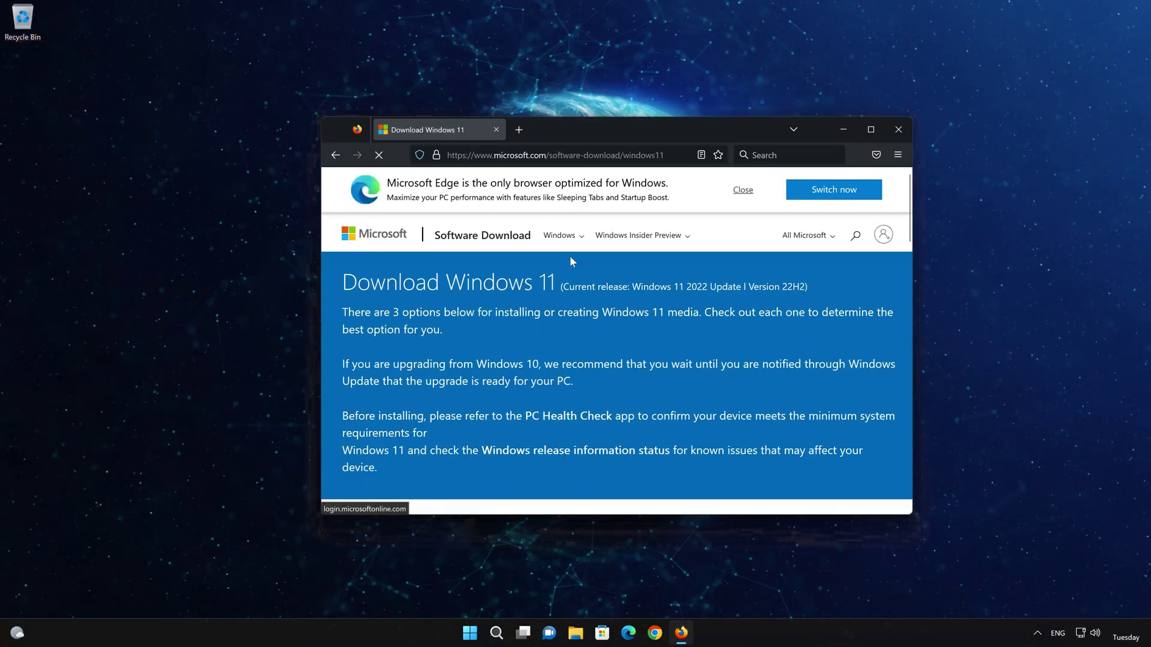
scroll(569, 255, down, 10)
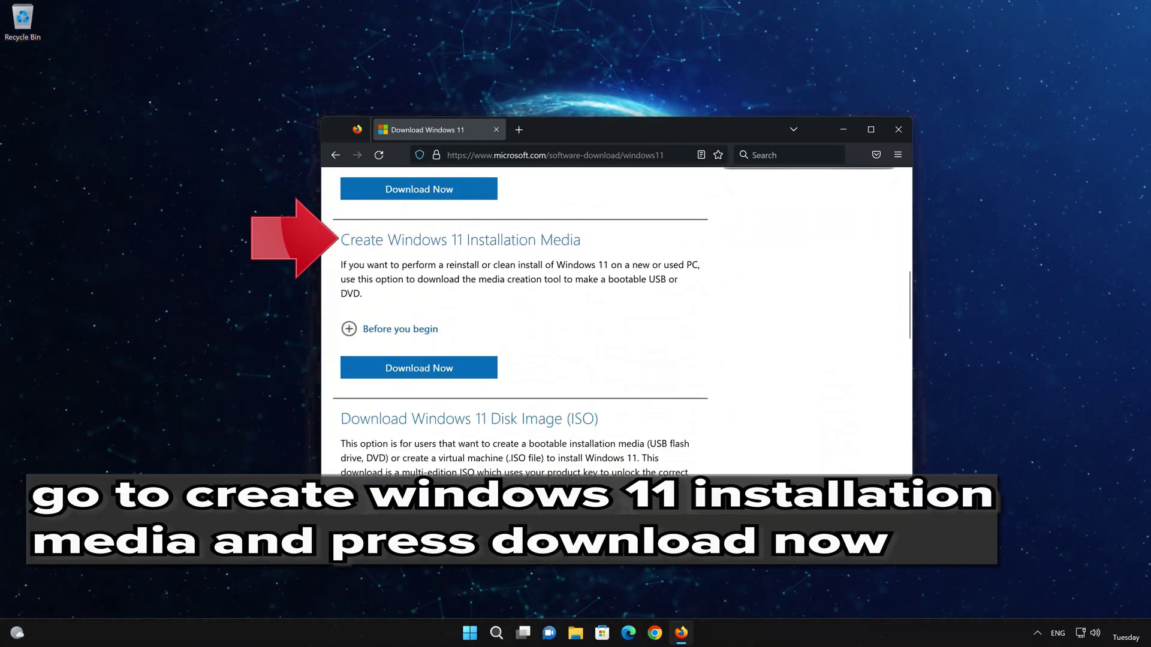
click(439, 370)
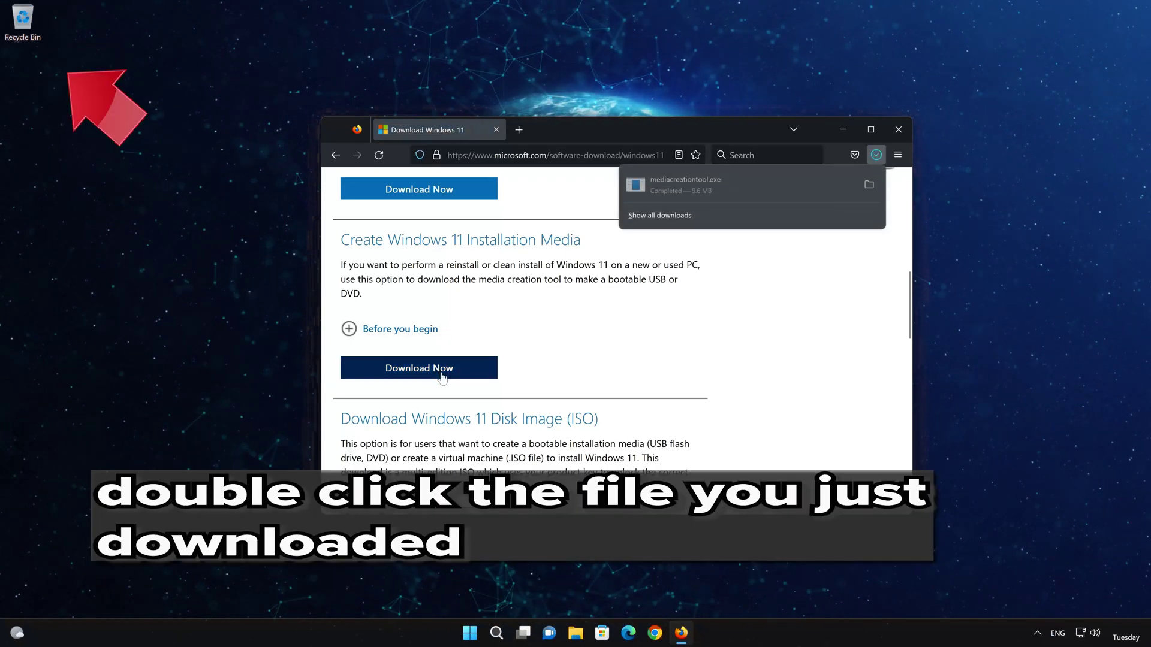
click(896, 129)
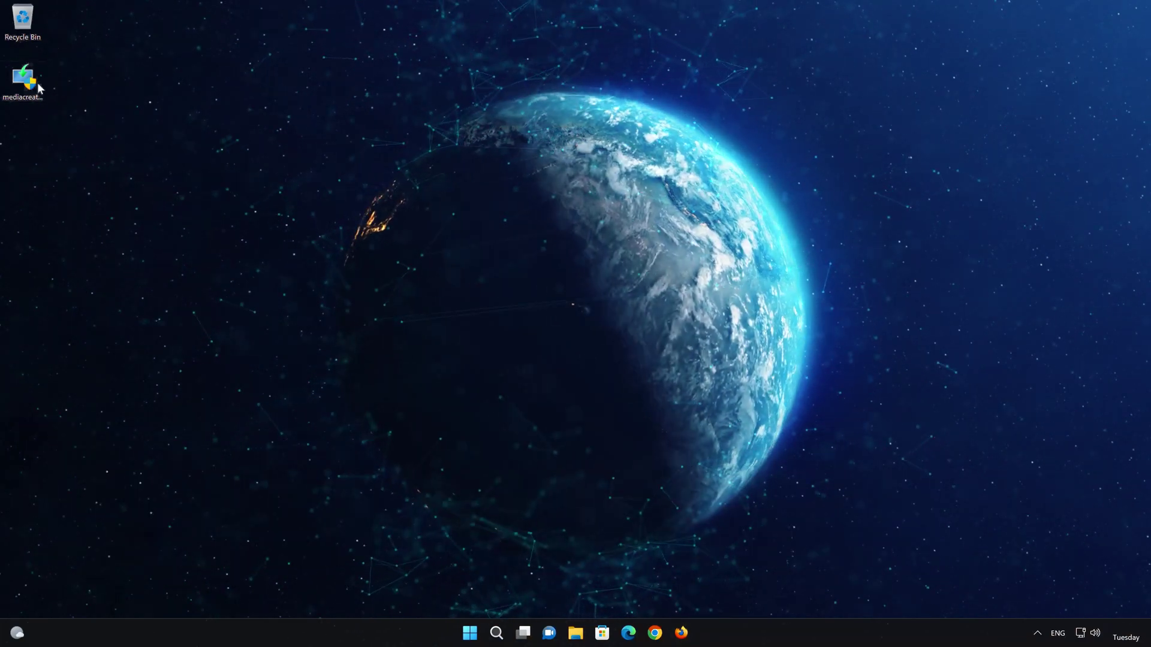
Launch the downloaded mediacreationtool from the desktop, allow its changes, and accept the license terms and the recommended language and edition.
double_click(22, 93)
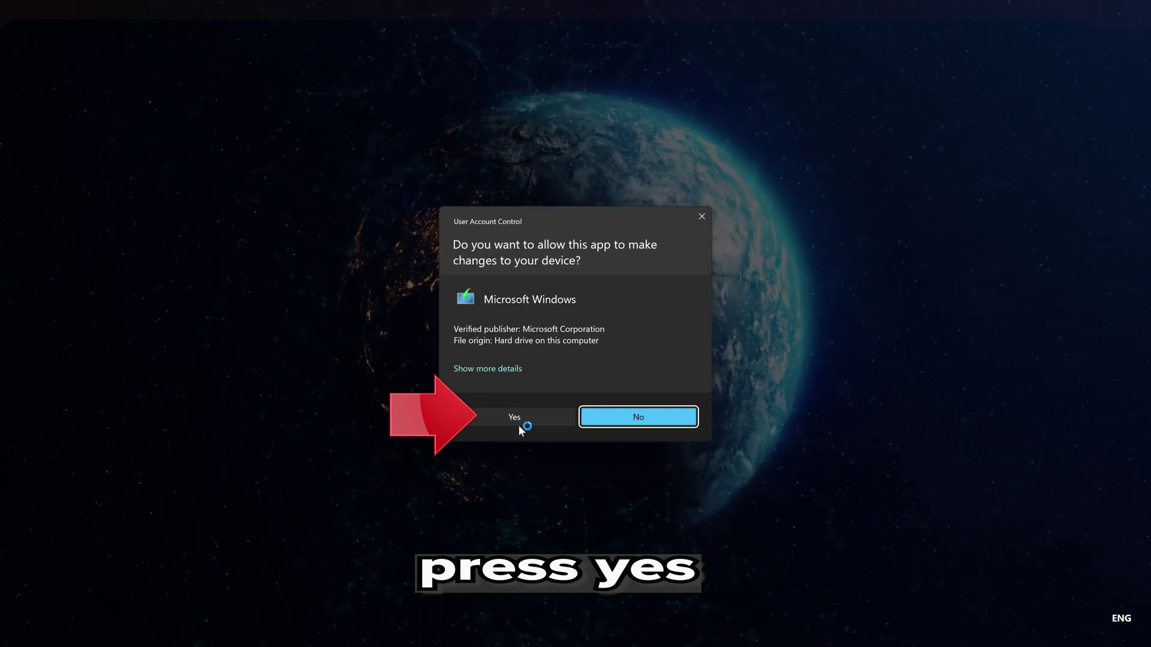
click(509, 419)
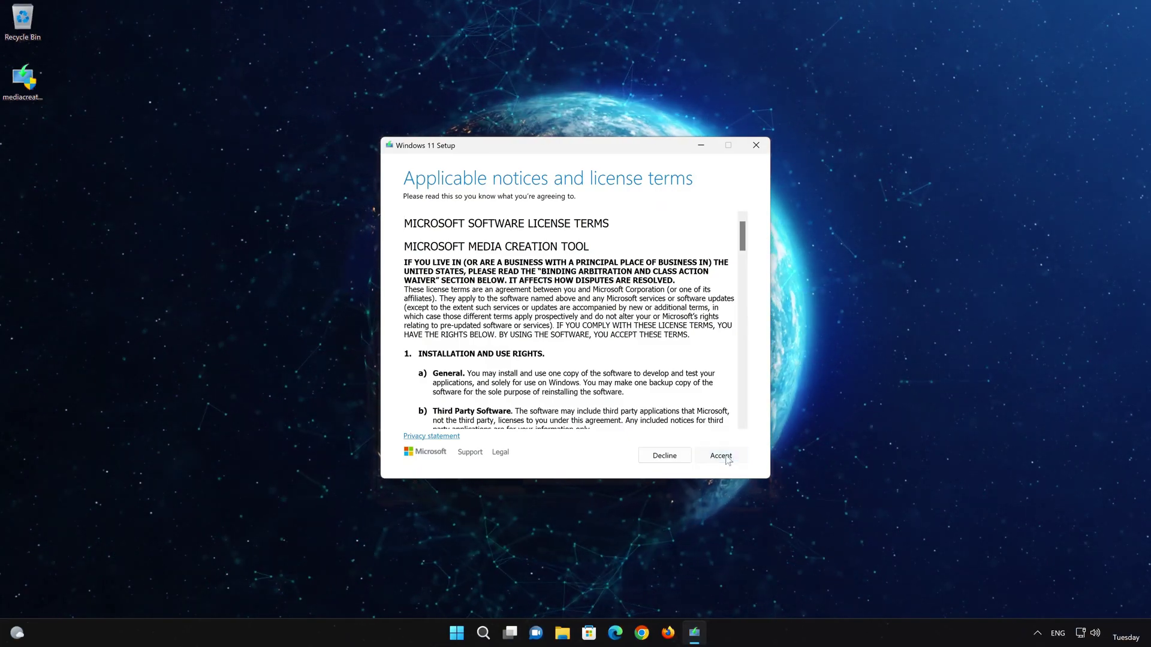
click(723, 456)
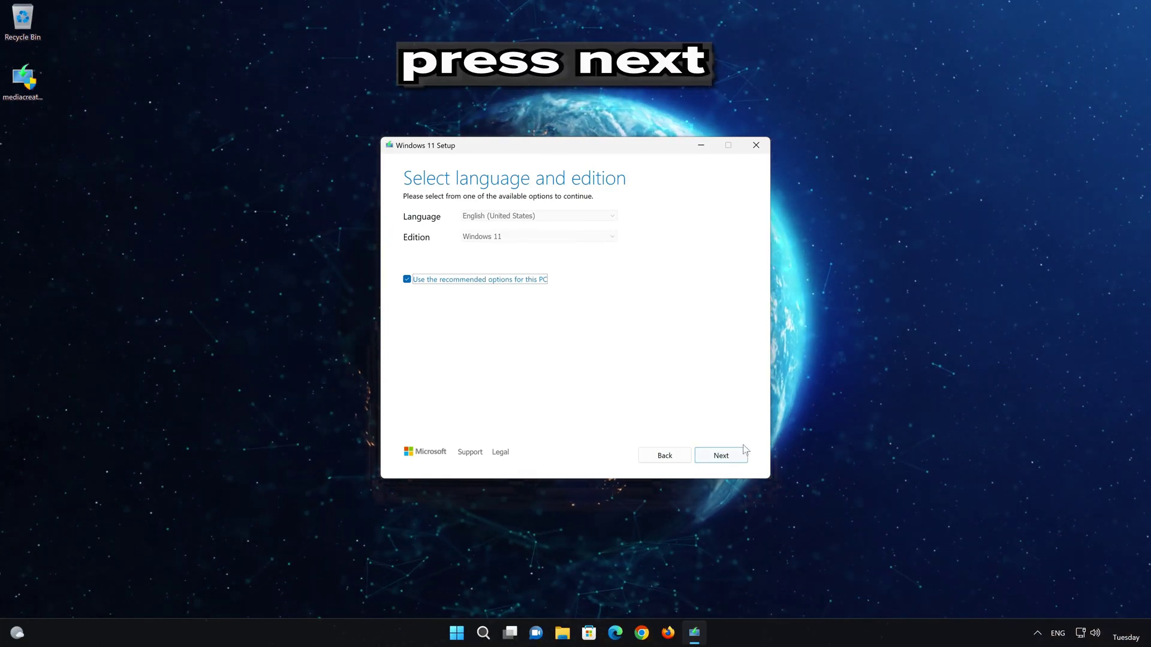
click(736, 460)
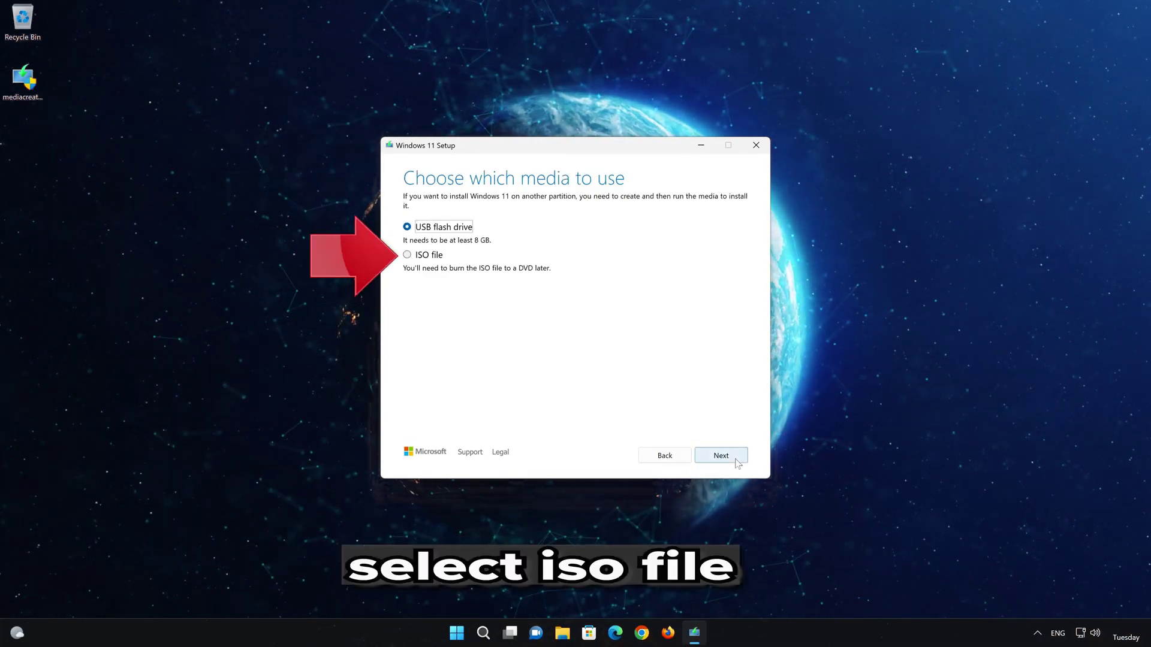
Choose ISO file as the media, save it to the Desktop as Windows 11, and finish the media creation setup.
click(417, 256)
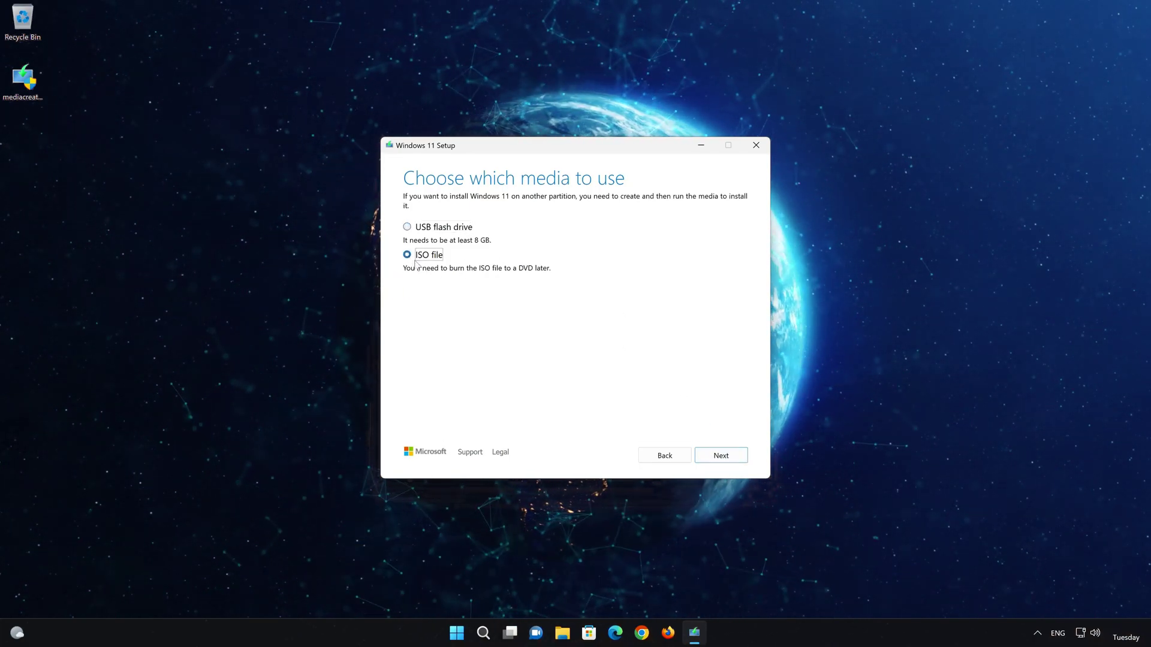
click(725, 458)
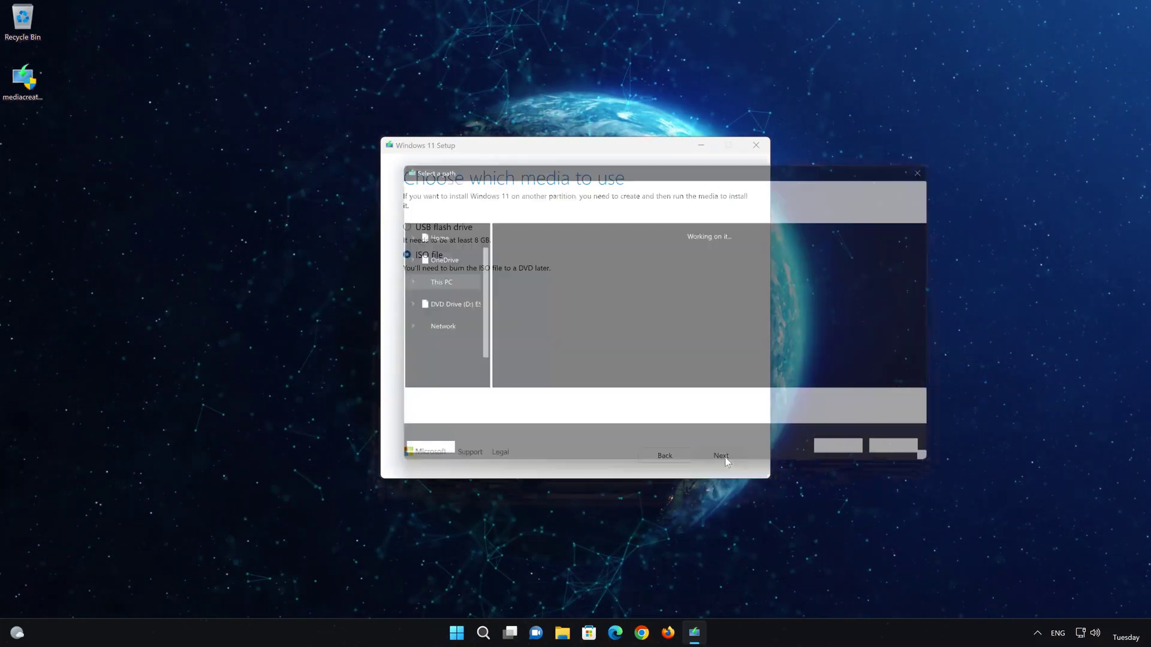
click(551, 410)
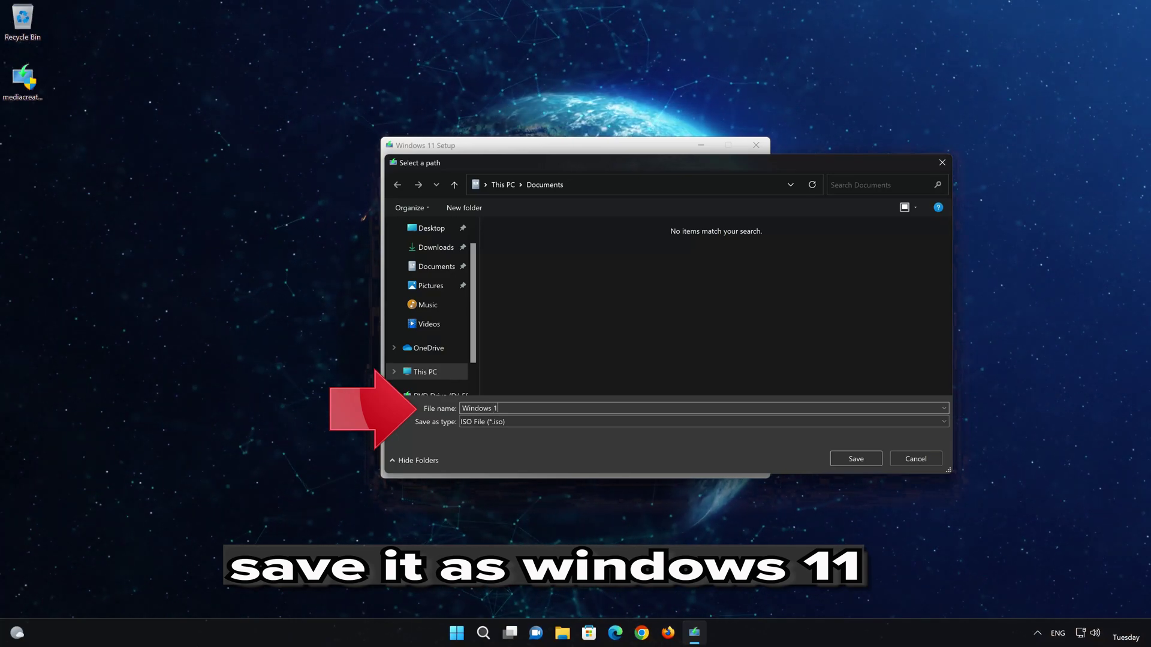
text(11)
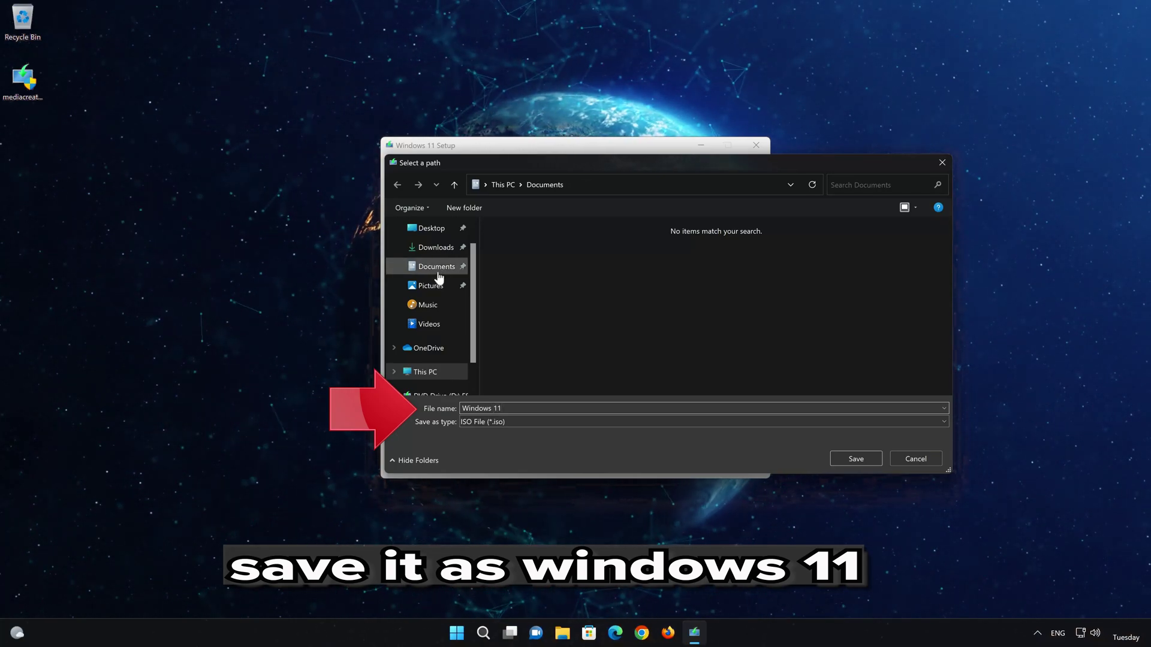
click(432, 229)
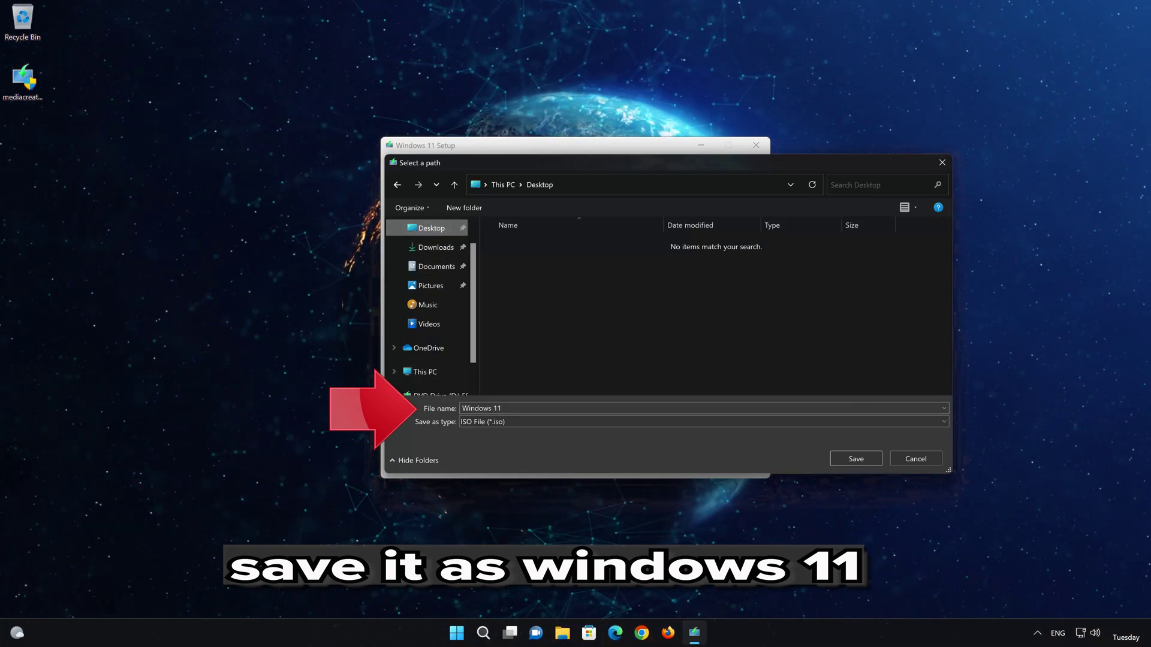
click(865, 456)
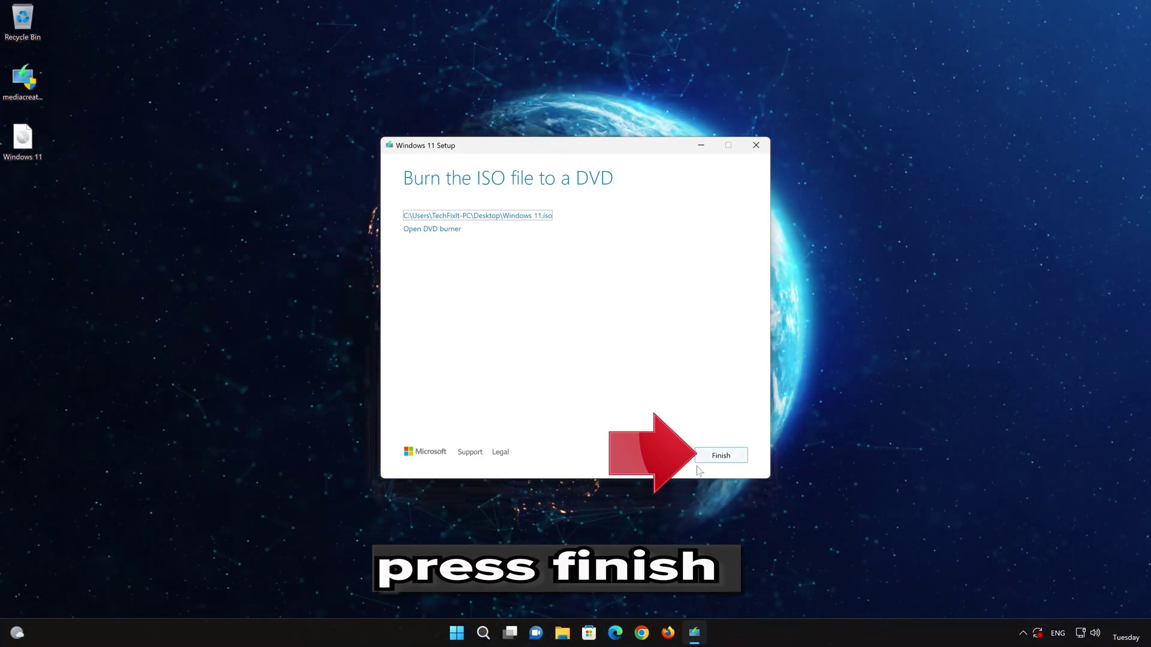
click(711, 455)
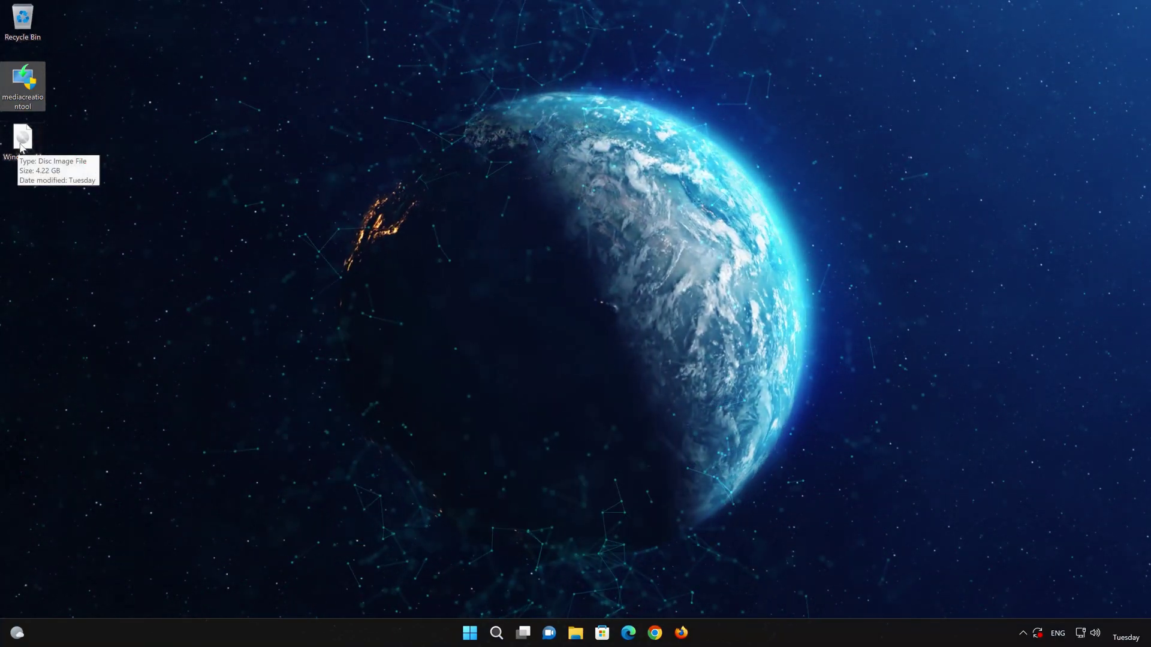
Mount the Windows 11 disc image from the desktop, run its setup application with changes allowed, and close the drive's folder window.
double_click(21, 141)
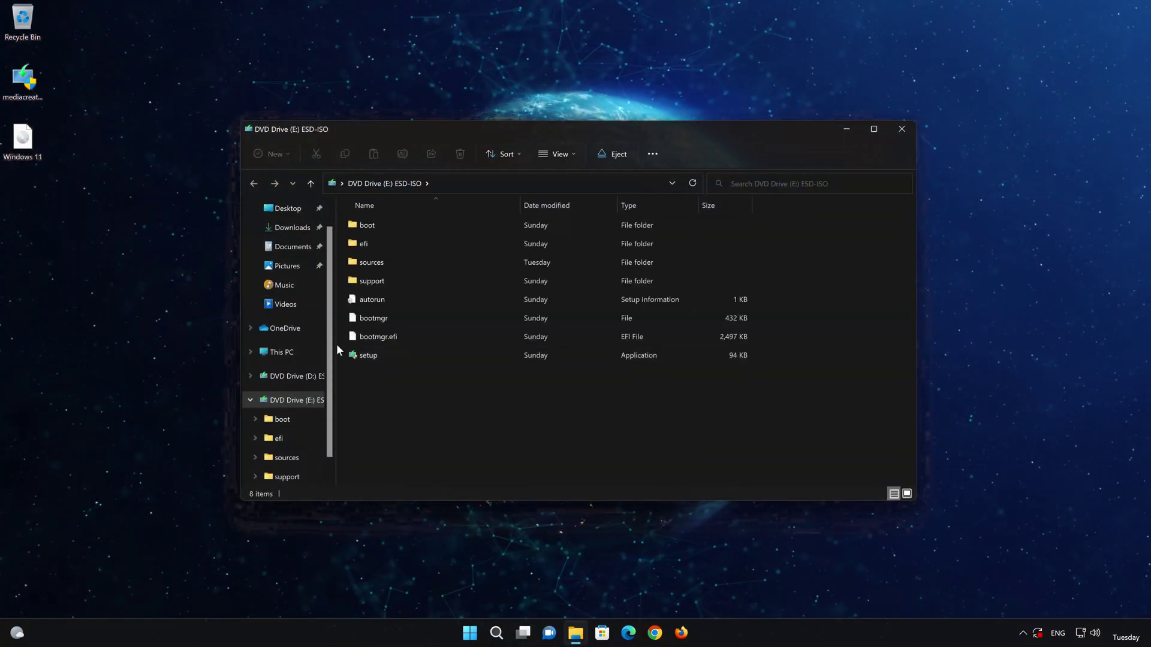
double_click(430, 355)
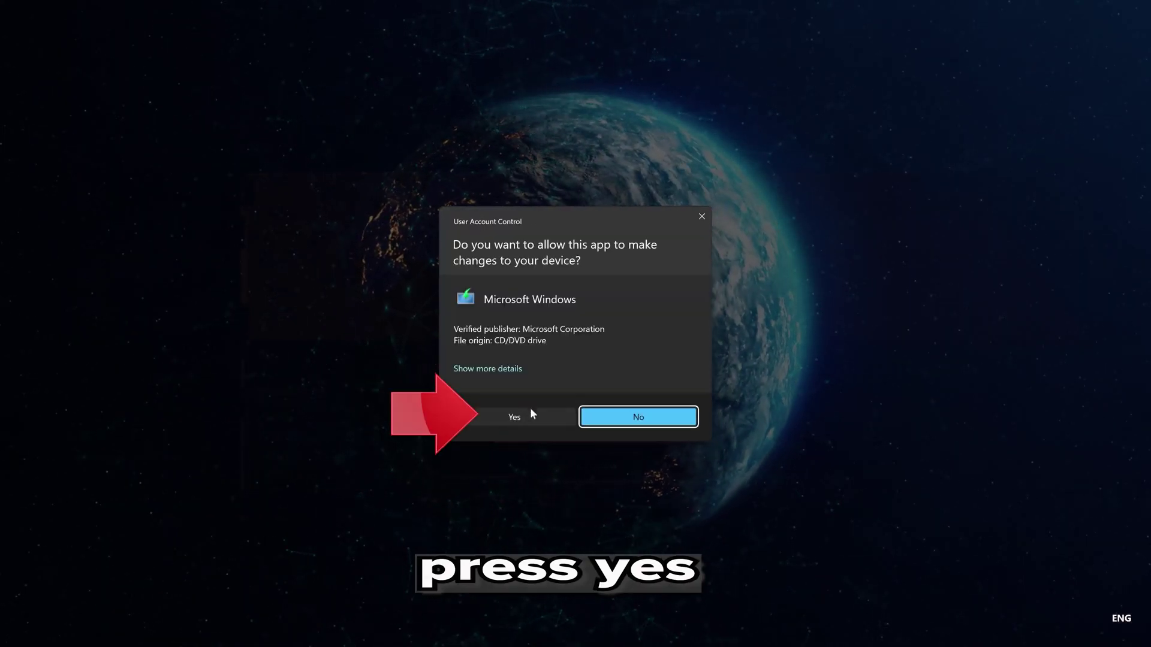
click(512, 417)
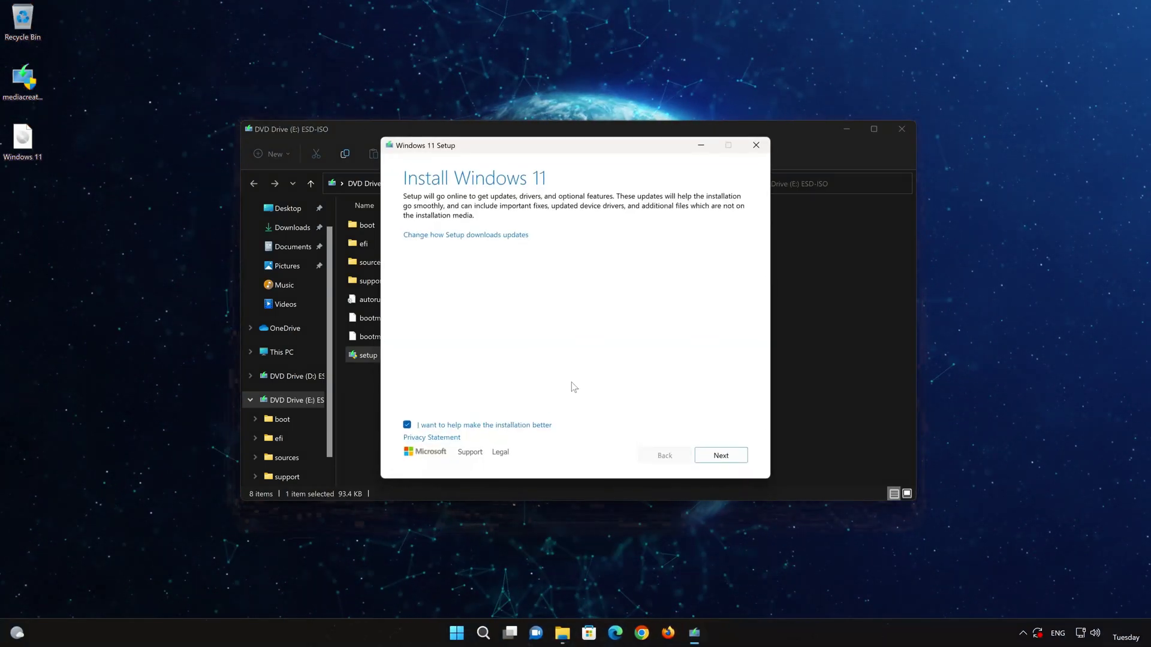
click(900, 130)
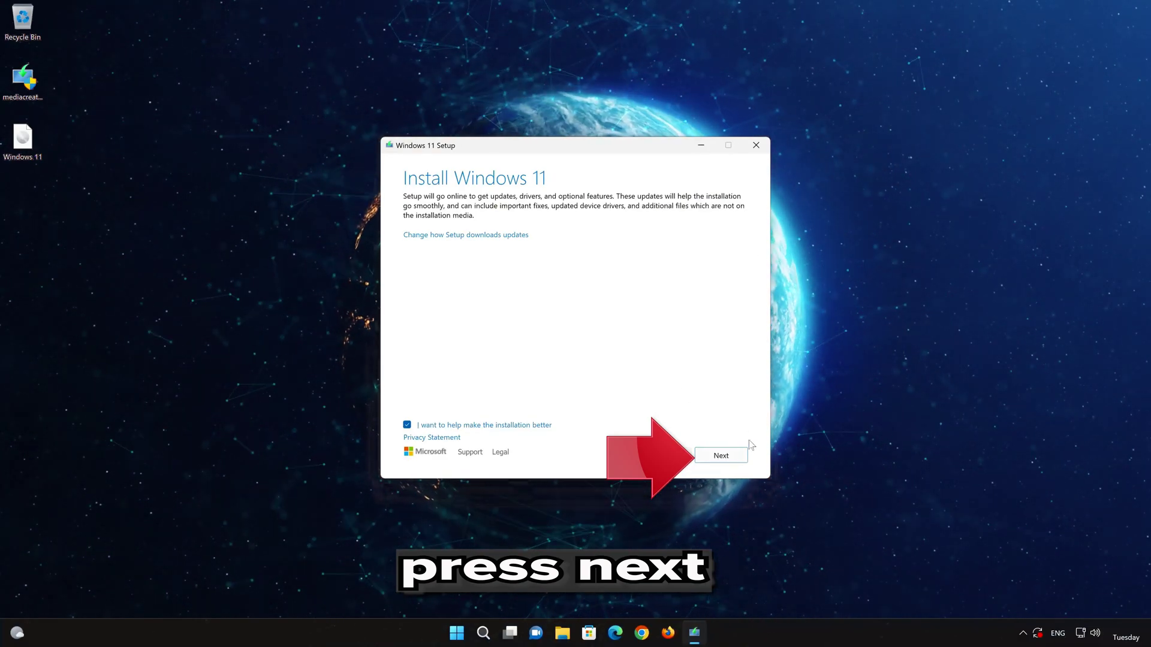
Continue through Windows 11 Setup, accept the license terms, and start installing Windows 11 Pro while keeping personal files and apps.
click(721, 457)
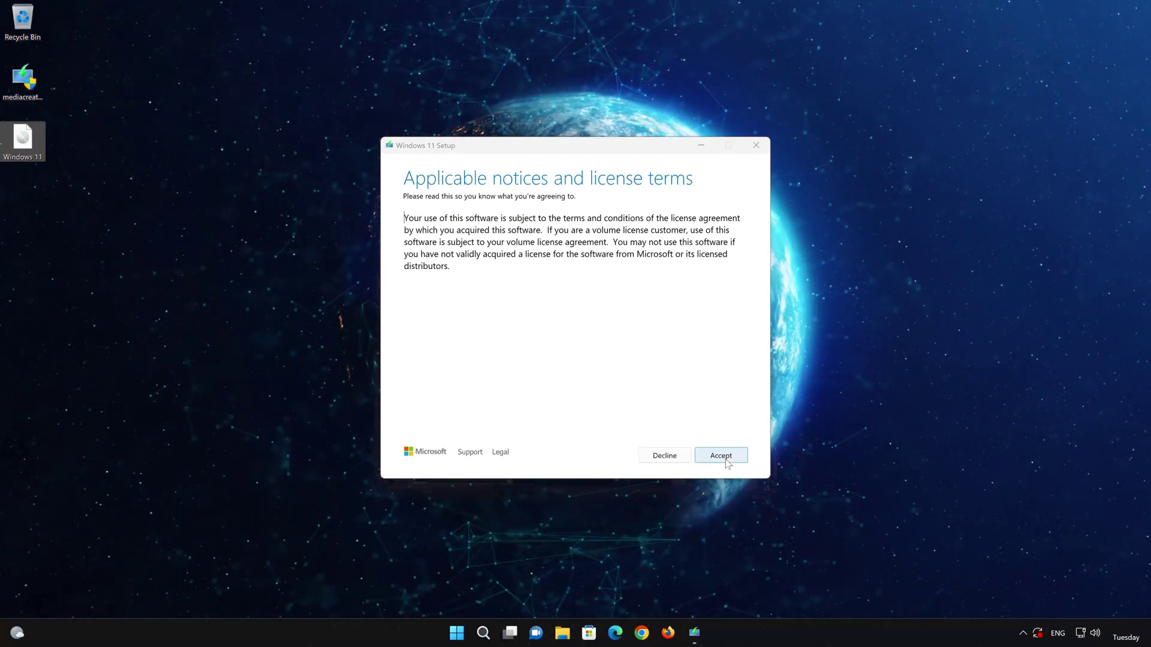
click(721, 456)
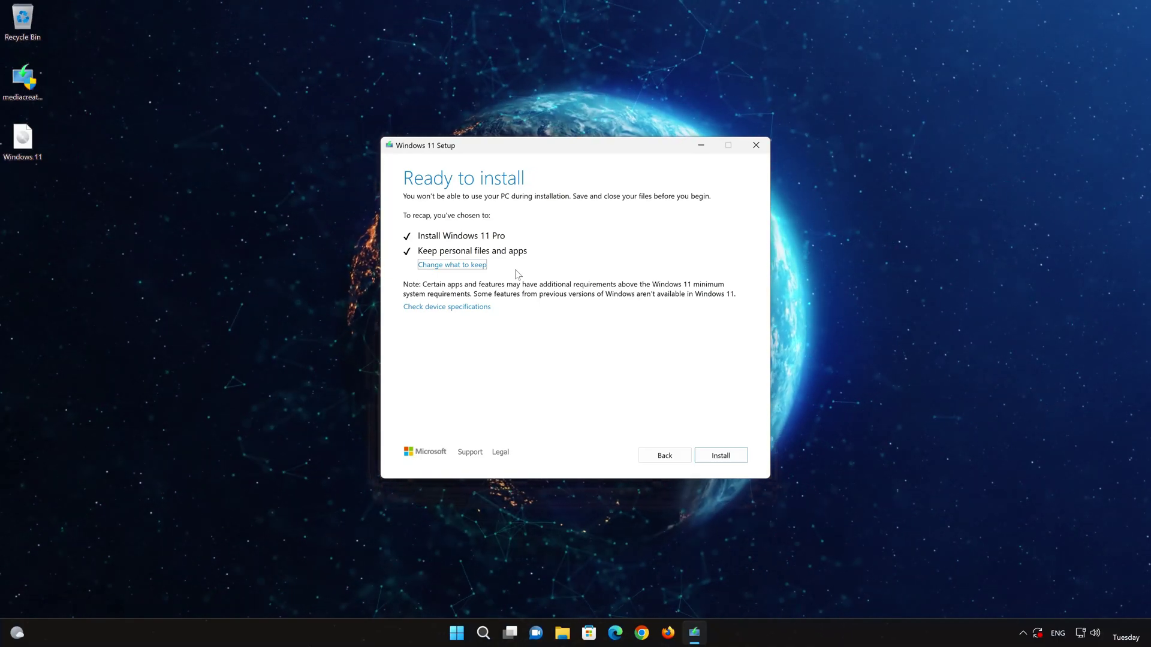
click(721, 457)
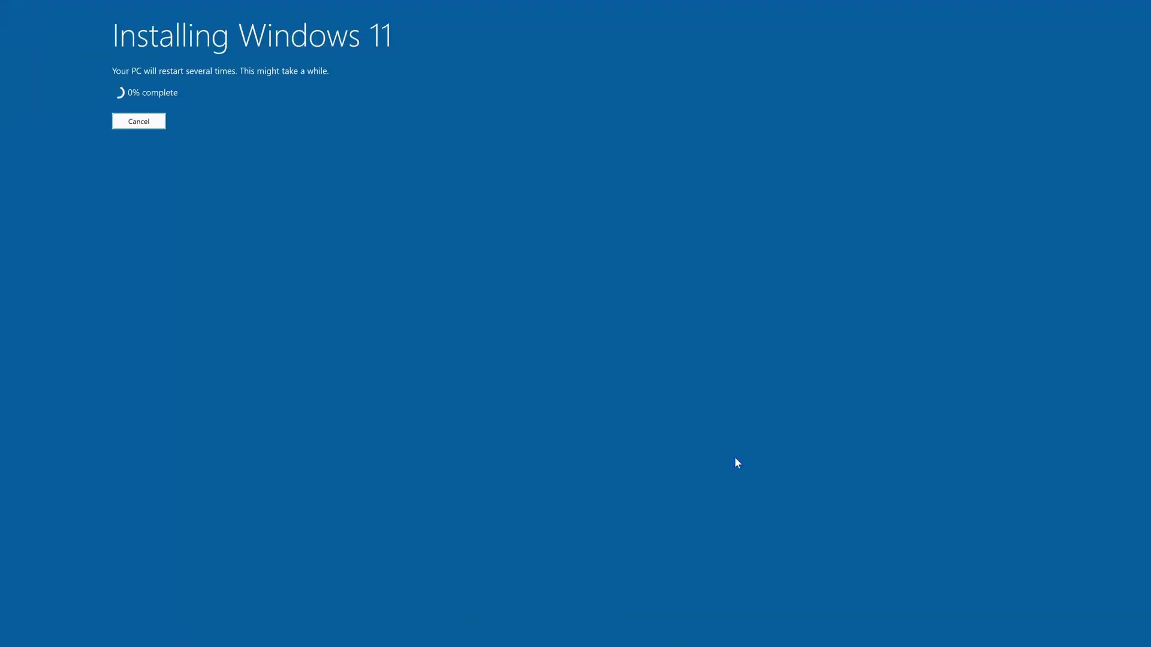